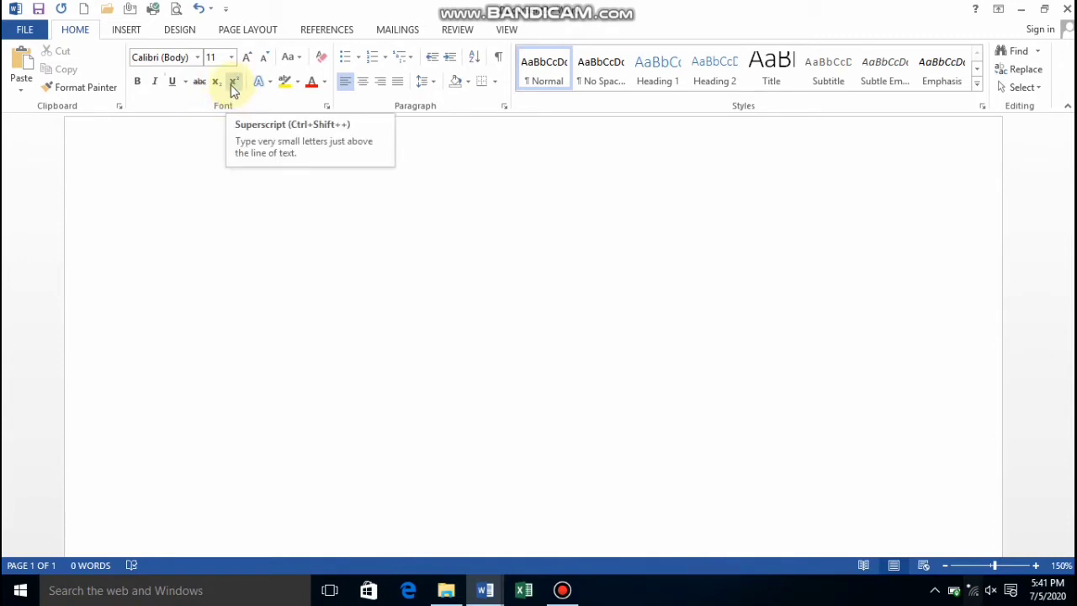
# Step: Bring up Document1, which holds the two plain-text chemical equations
pyautogui.click(234, 88)
pyautogui.click(485, 589)
pyautogui.moveTo(400, 523)
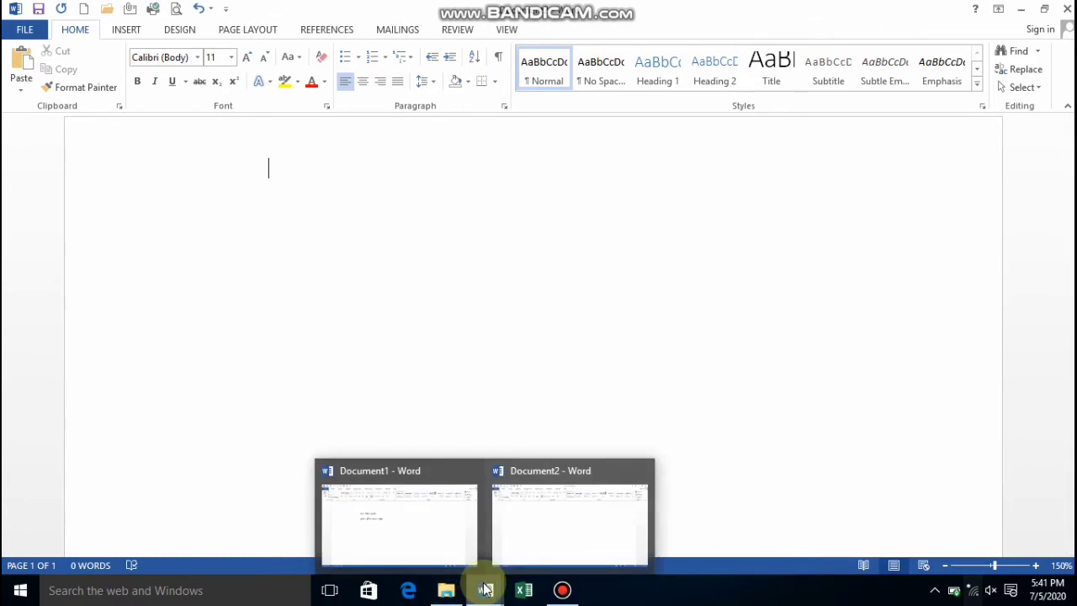
pyautogui.click(422, 533)
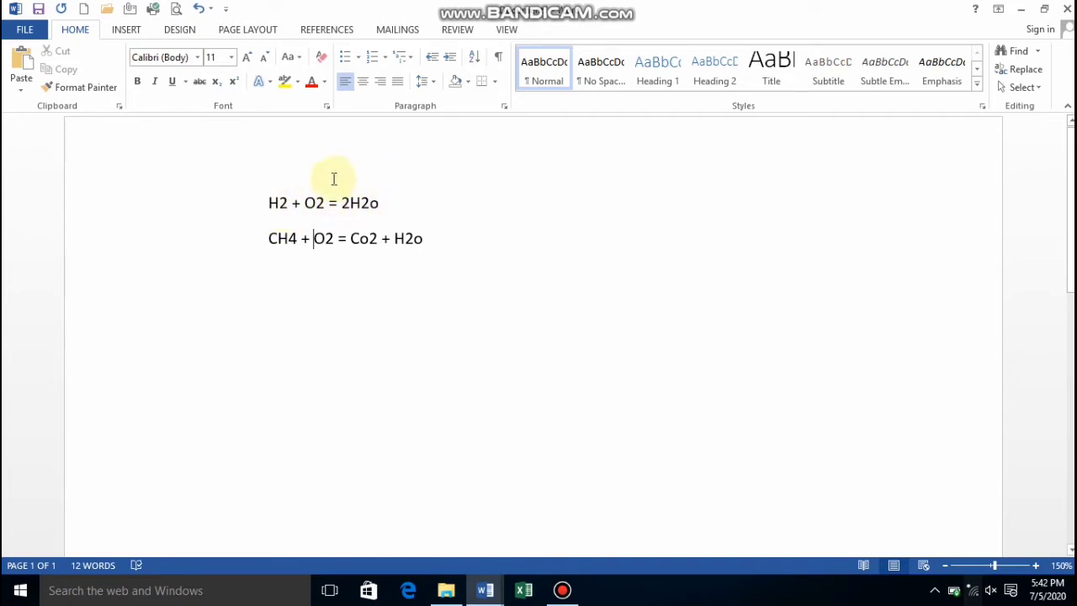
# Step: Select the 'H2 + O2 = 2H2o' and 'CH4 + O2 = Co2 + H2o' lines in turn to review them
pyautogui.click(228, 210)
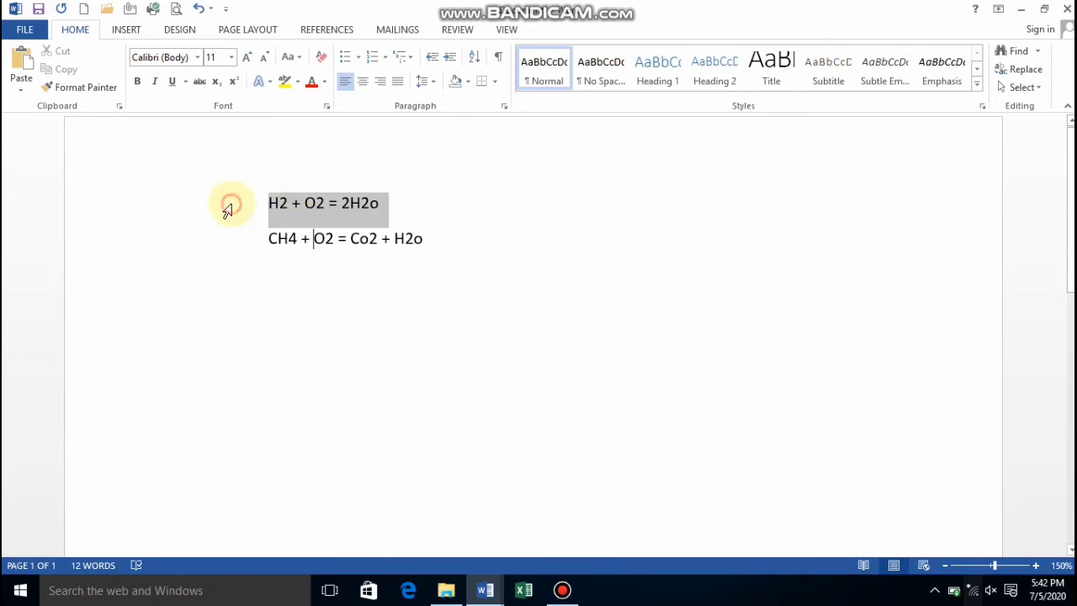
pyautogui.click(229, 236)
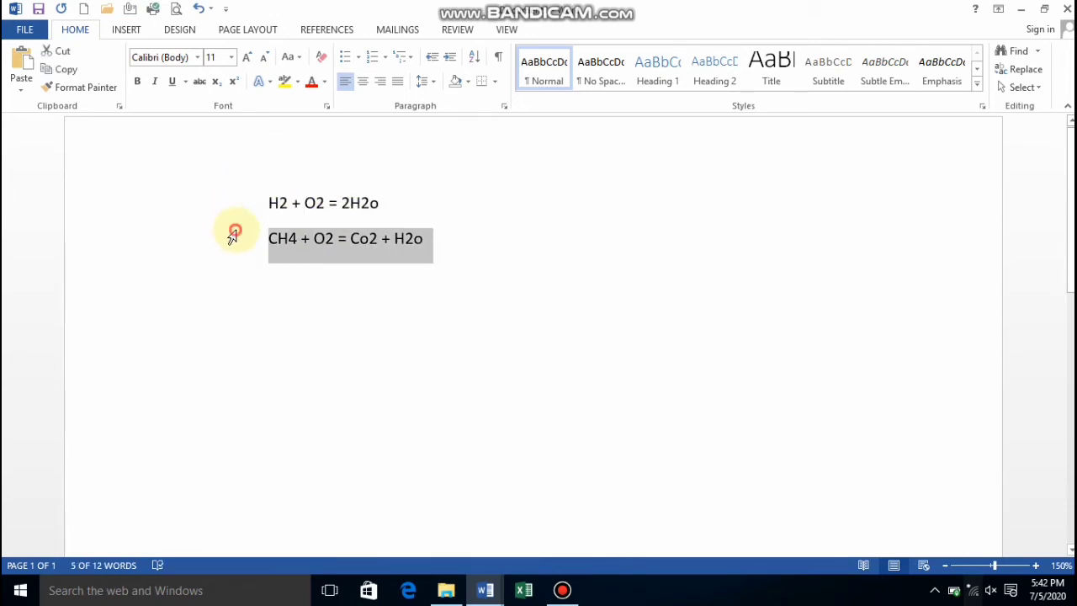
pyautogui.click(508, 205)
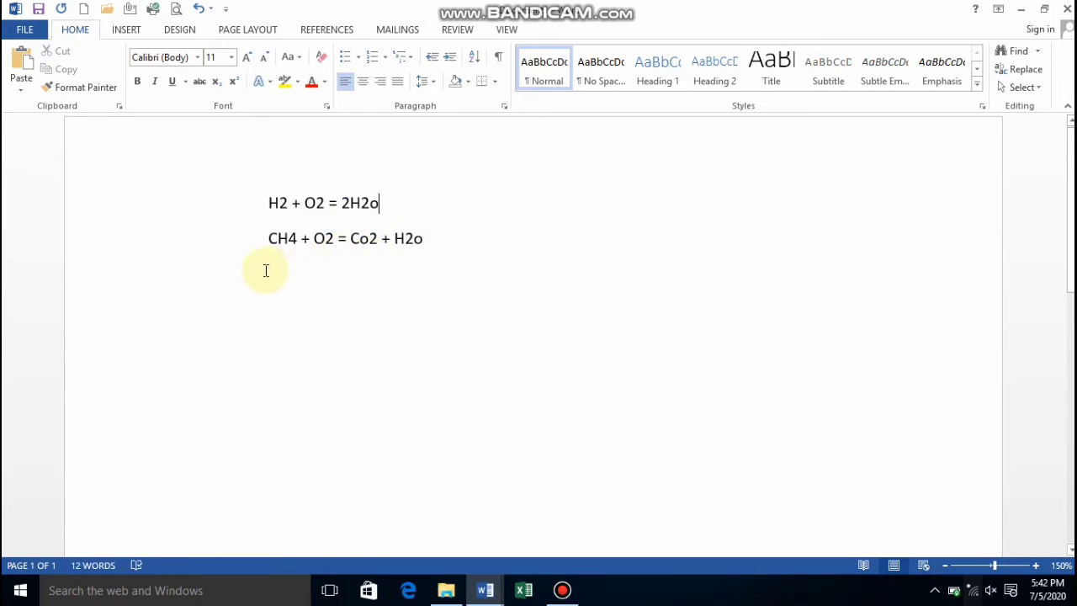
pyautogui.click(224, 238)
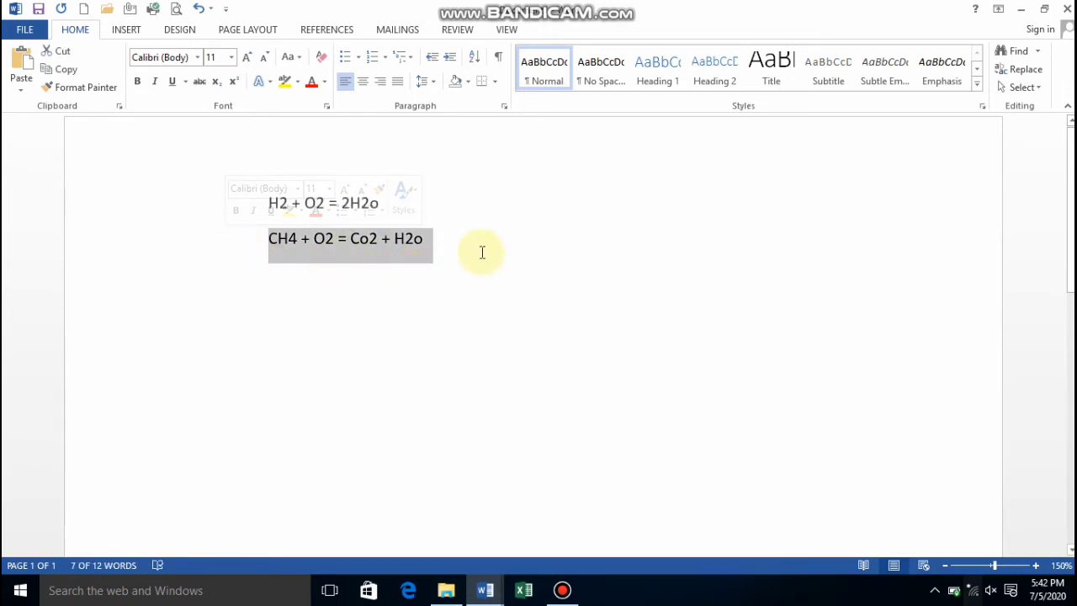
pyautogui.moveTo(435, 236)
pyautogui.mouseDown()
pyautogui.moveTo(226, 226)
pyautogui.moveTo(221, 252)
pyautogui.mouseUp()
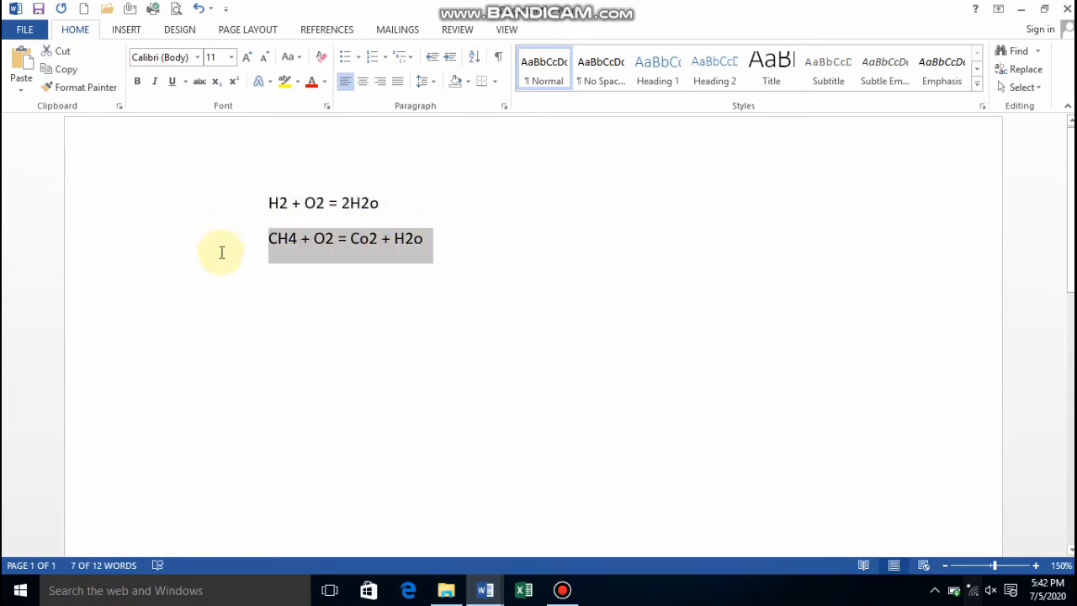
pyautogui.click(508, 193)
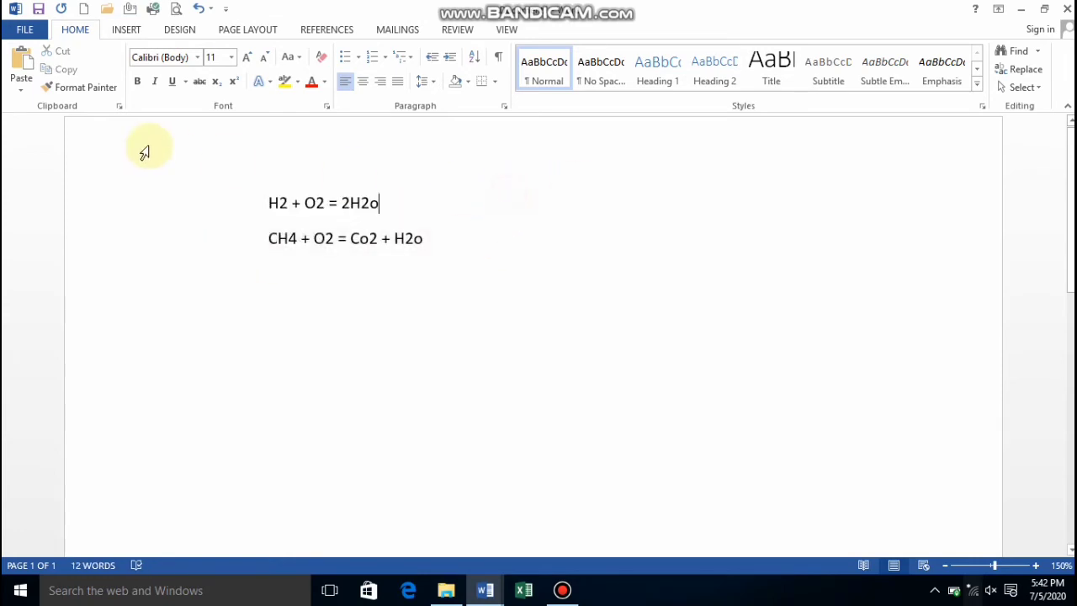
pyautogui.click(247, 203)
pyautogui.click(249, 249)
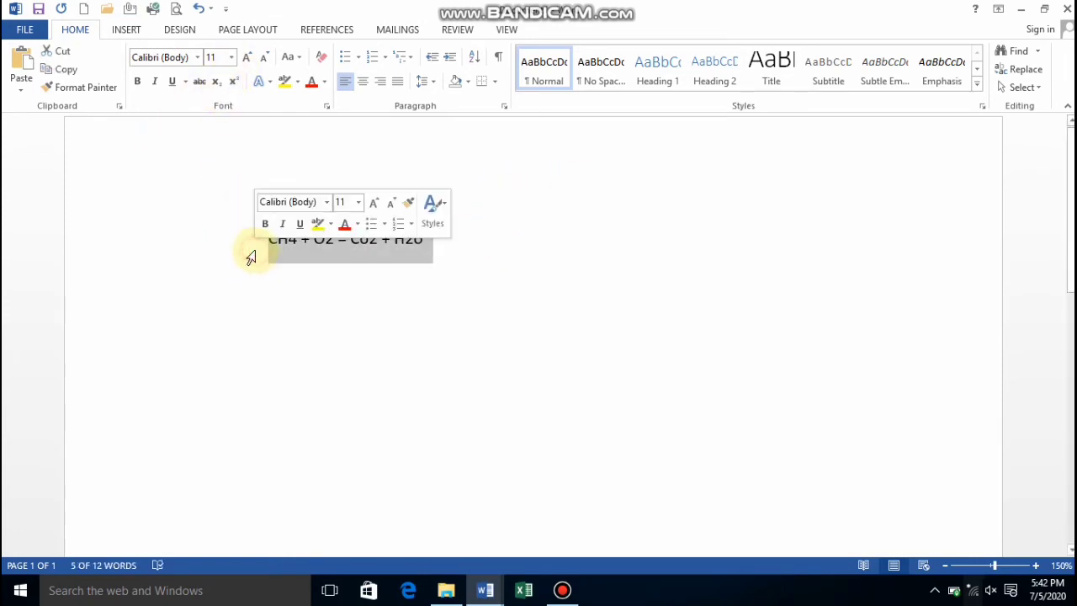
pyautogui.click(521, 237)
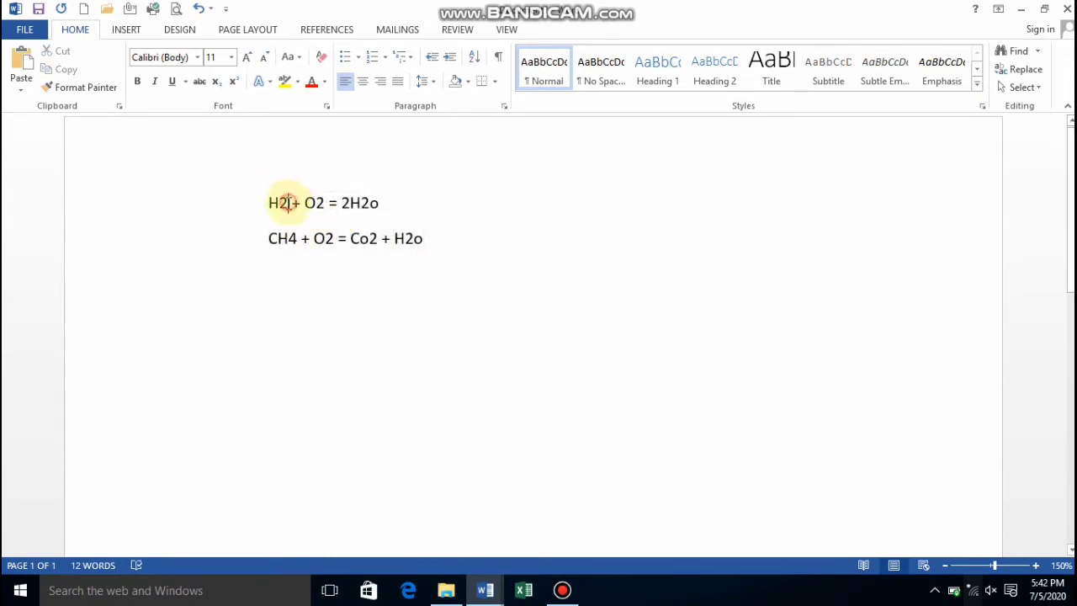
# Step: Subscript the atom-count 2s in H2, O2 and 2H2o of the first equation
pyautogui.moveTo(288, 203); pyautogui.dragTo(279, 204)
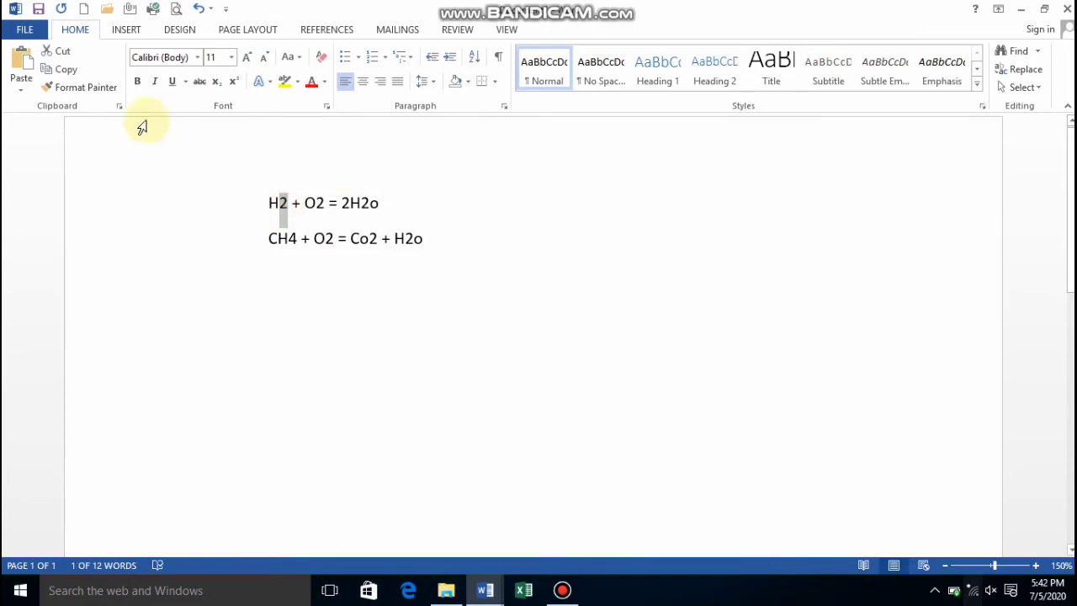
pyautogui.click(216, 80)
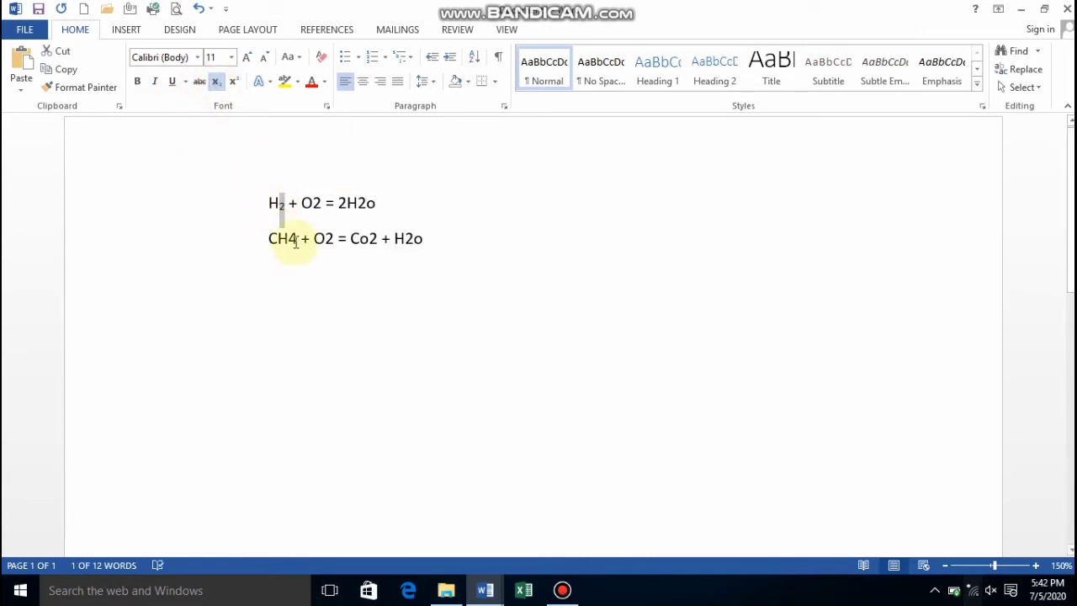
pyautogui.click(297, 210)
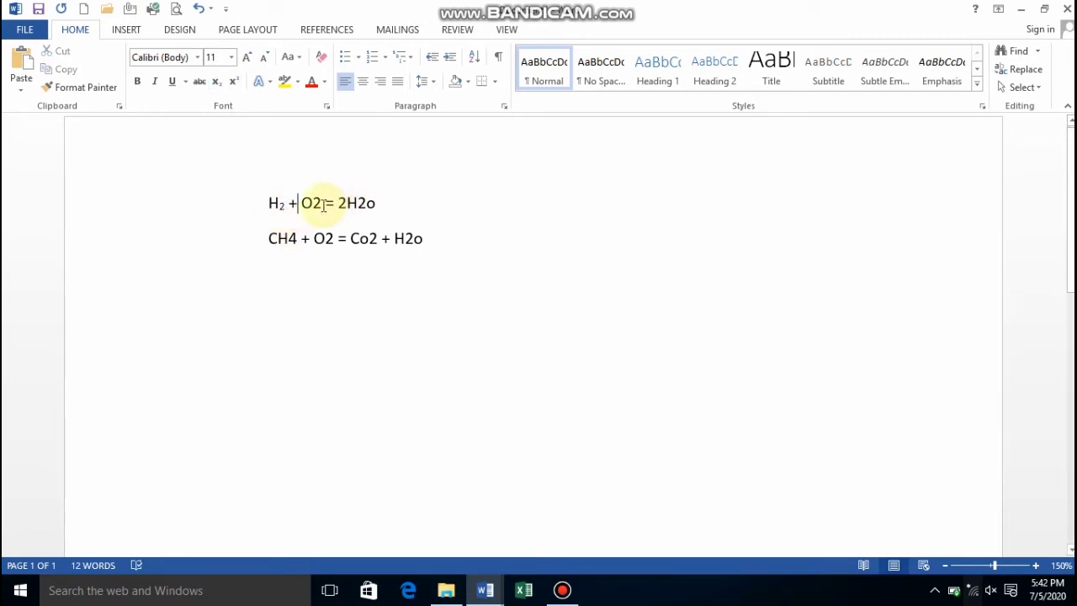
pyautogui.moveTo(322, 204); pyautogui.dragTo(312, 205)
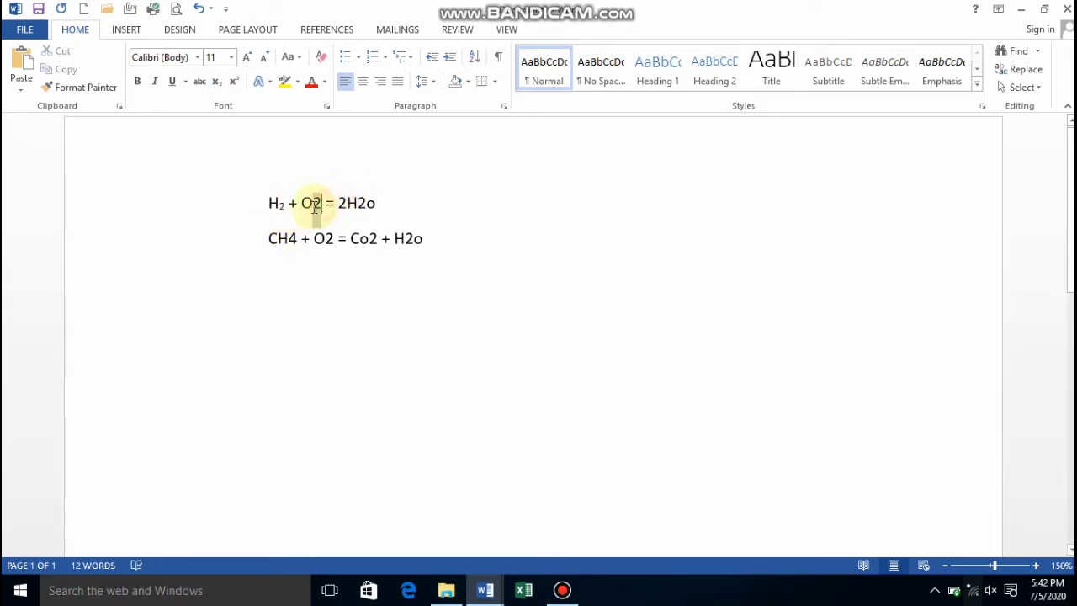
pyautogui.click(217, 81)
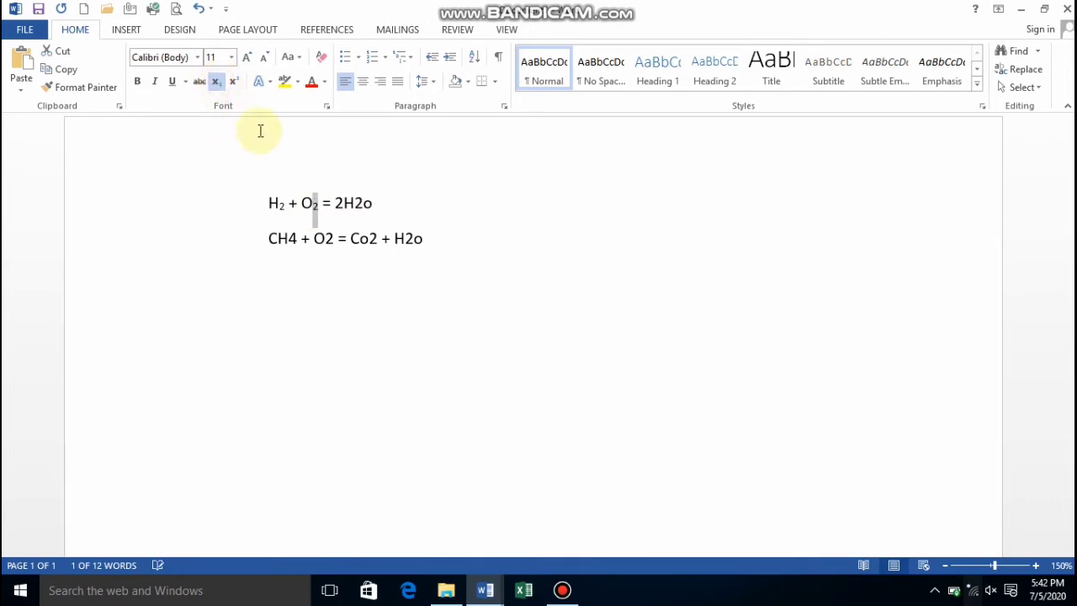
pyautogui.click(361, 203)
pyautogui.moveTo(362, 203); pyautogui.dragTo(353, 203)
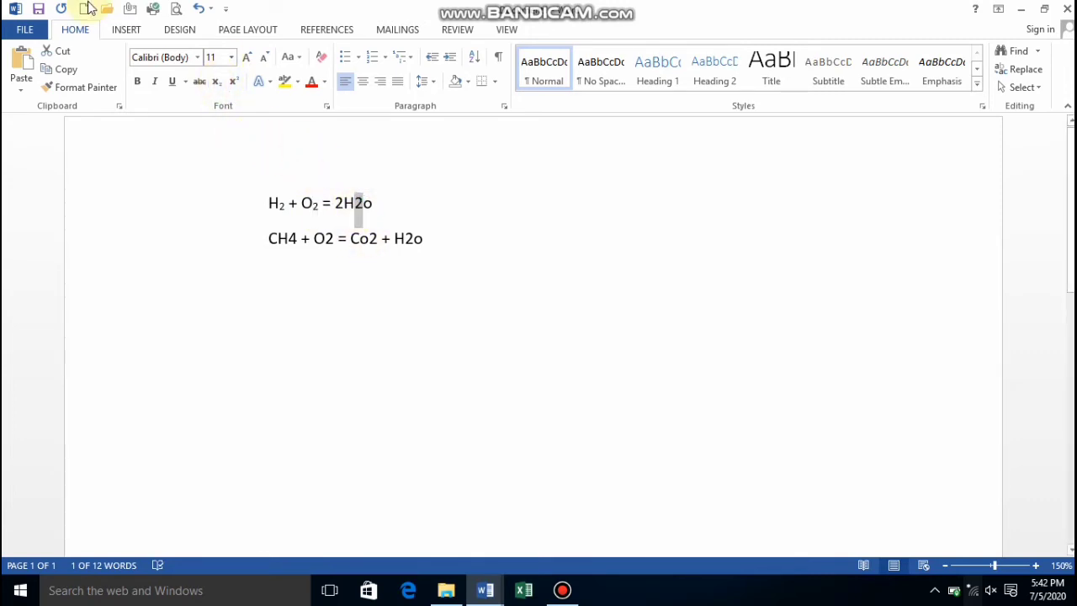
pyautogui.click(216, 81)
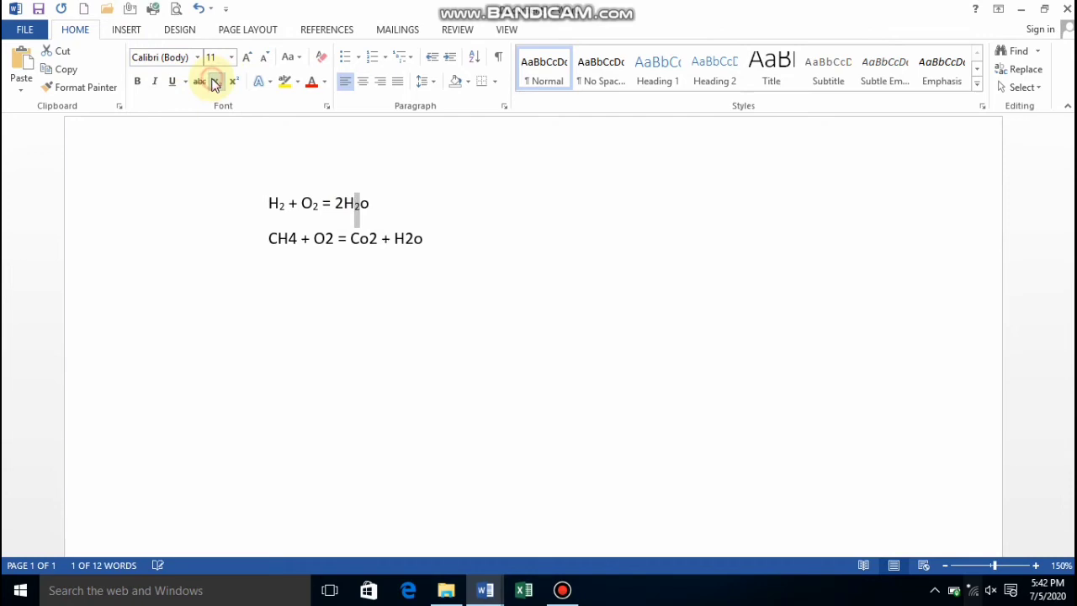
pyautogui.click(371, 232)
# Step: Select the first equation to check that it reads H₂ + O₂ = 2H₂o
pyautogui.click(242, 206)
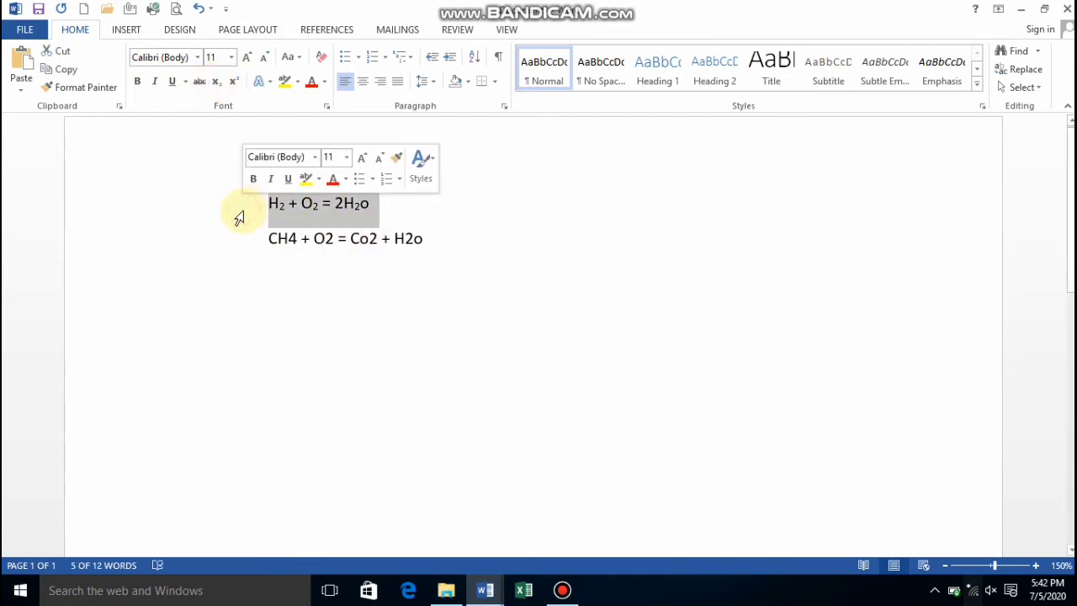
pyautogui.click(432, 229)
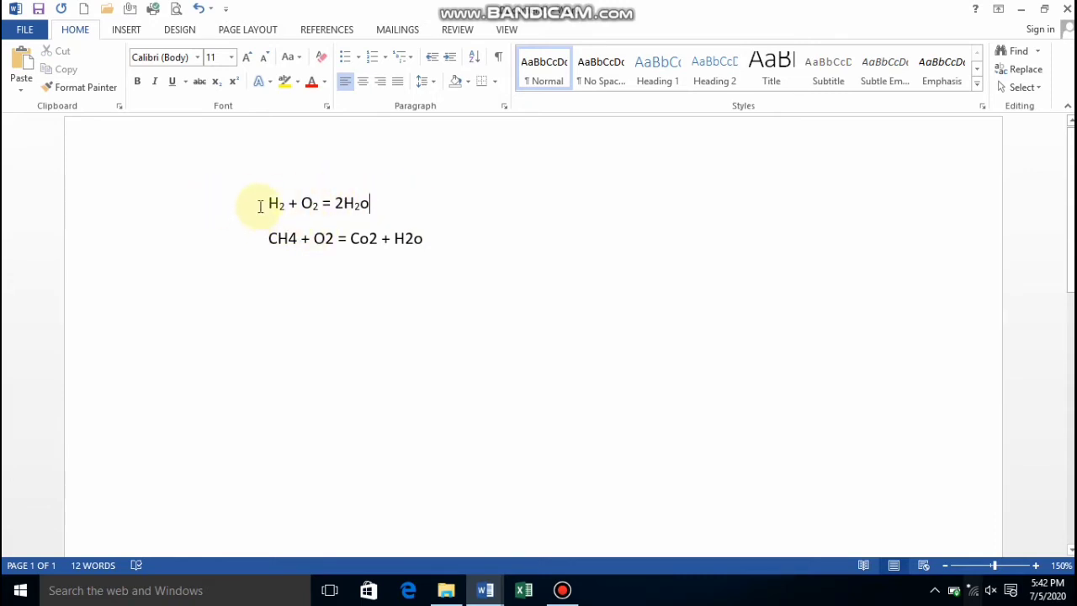
pyautogui.click(218, 215)
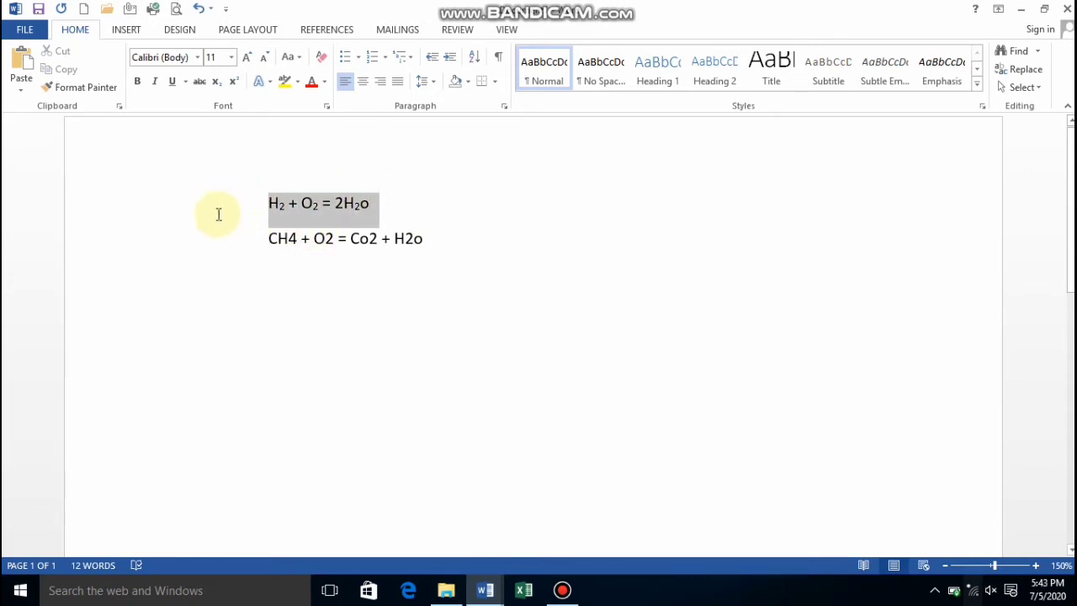
pyautogui.click(440, 235)
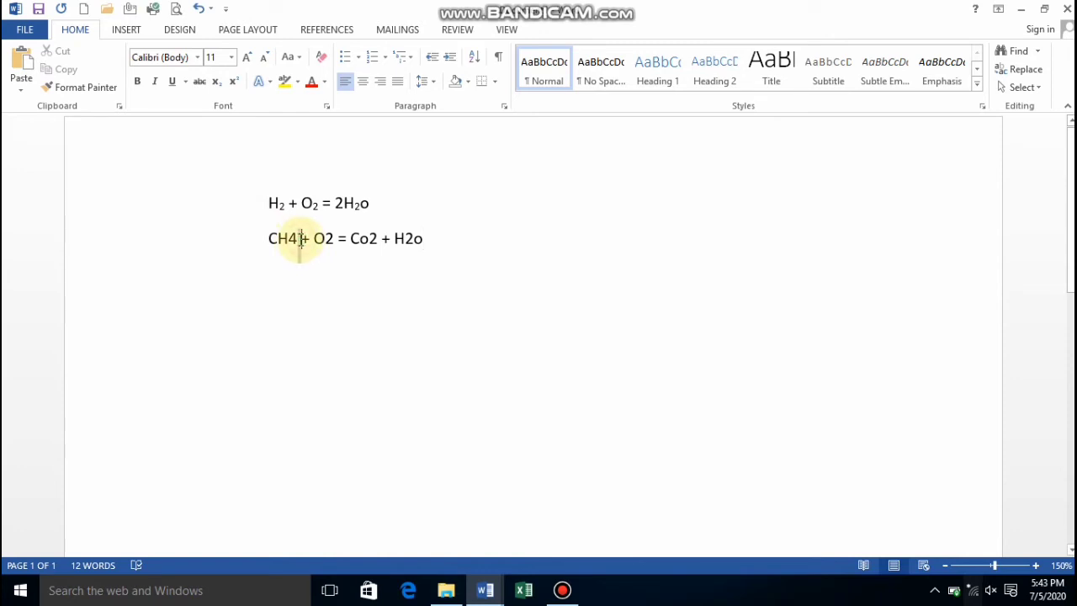
# Step: Subscript the 4 in CH4 and the 2 in O2 with Ctrl+=
pyautogui.moveTo(299, 238); pyautogui.dragTo(288, 240)
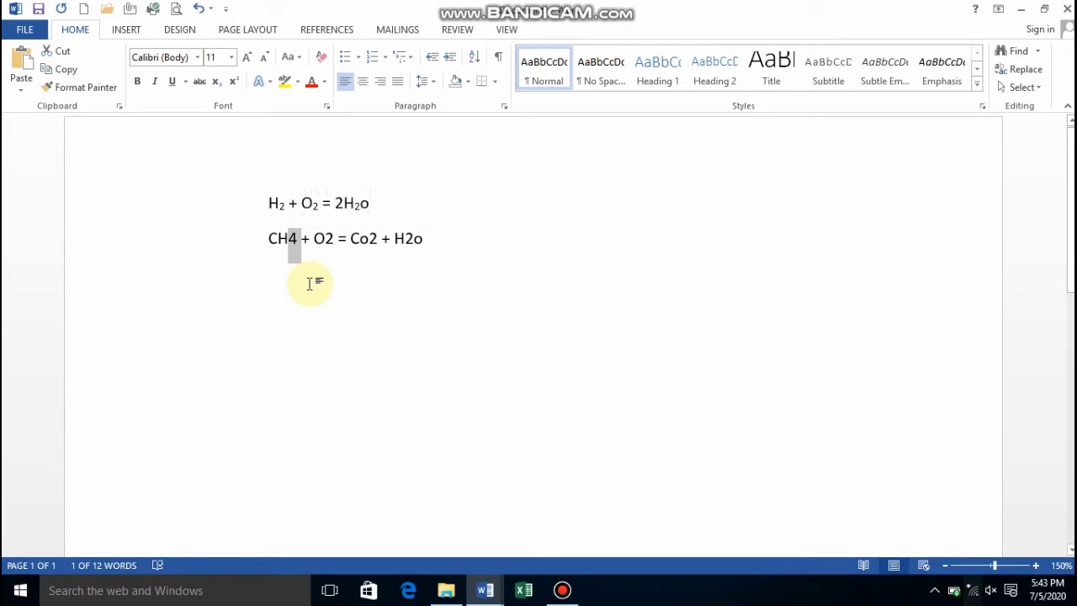
pyautogui.hotkey('ctrl', '=')
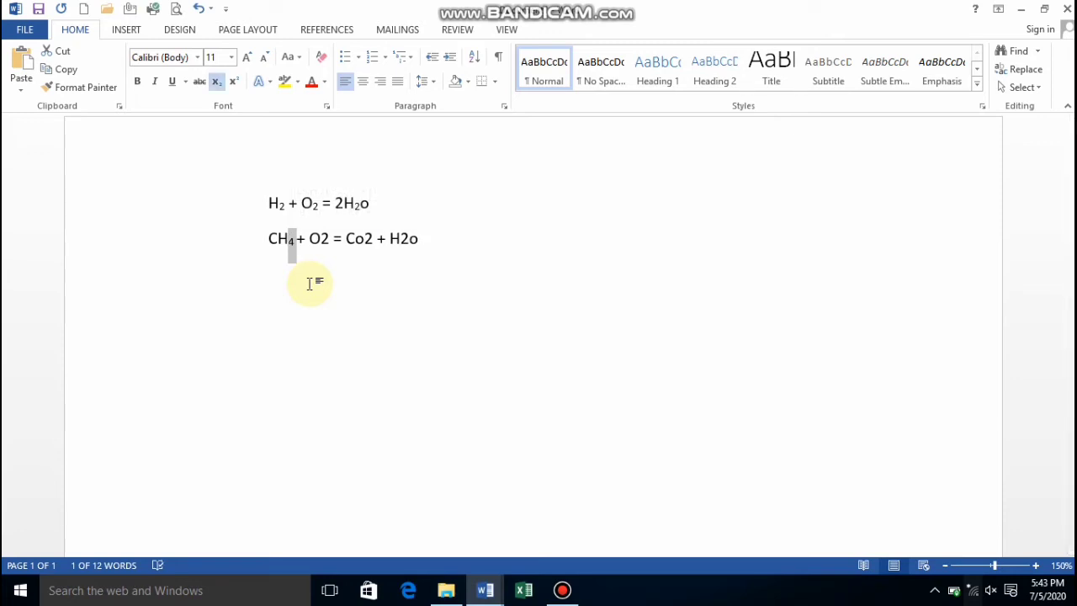
pyautogui.press('Right')
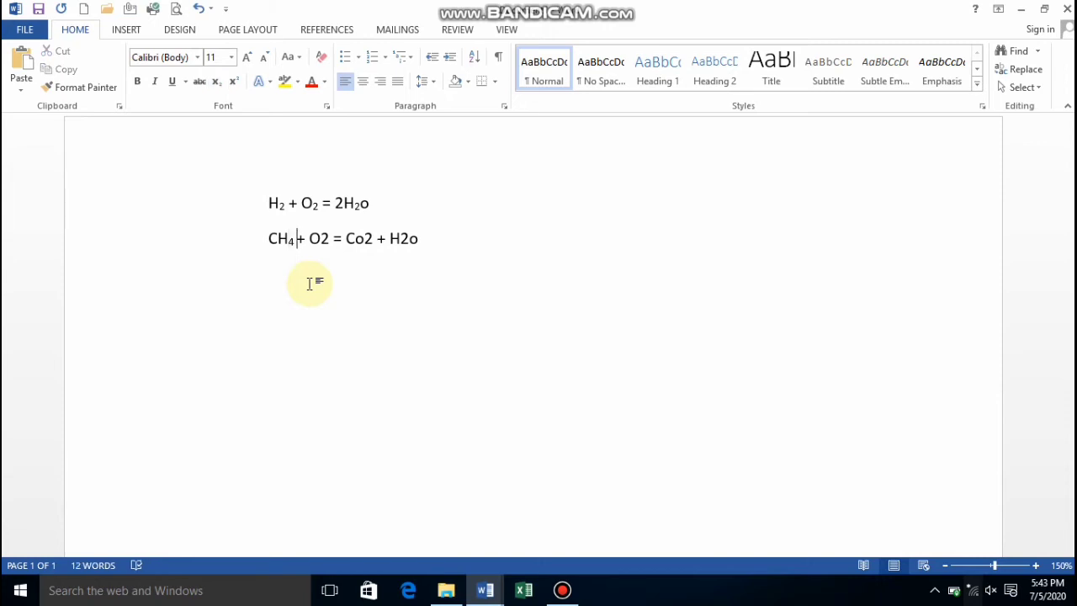
pyautogui.press('Right')
pyautogui.press('Right')
pyautogui.press('Right')
pyautogui.press('Right')
pyautogui.hotkey('shift', 'Left')
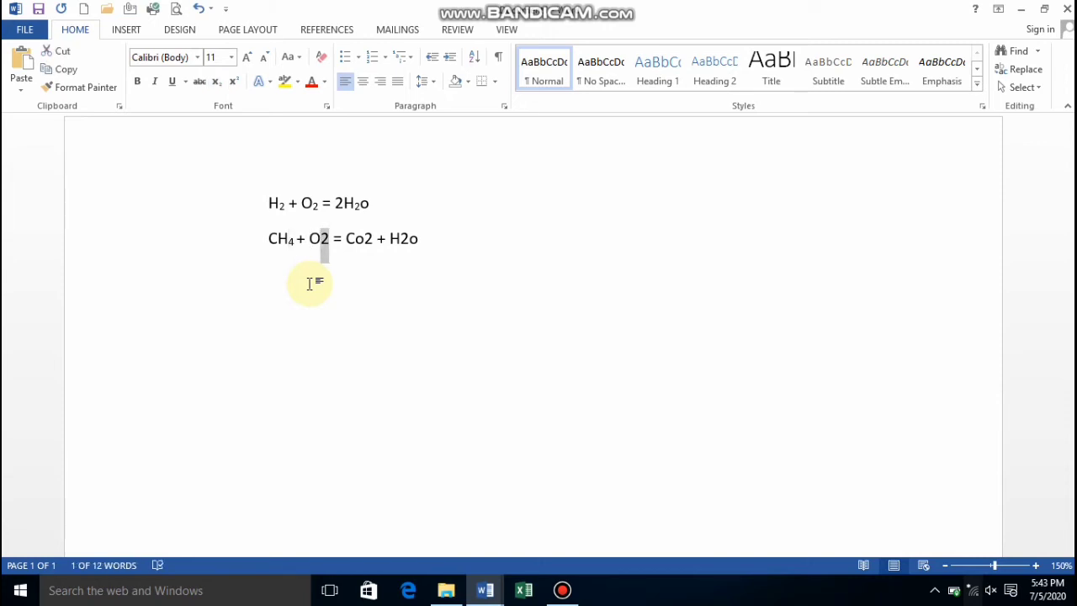
pyautogui.hotkey('ctrl', '=')
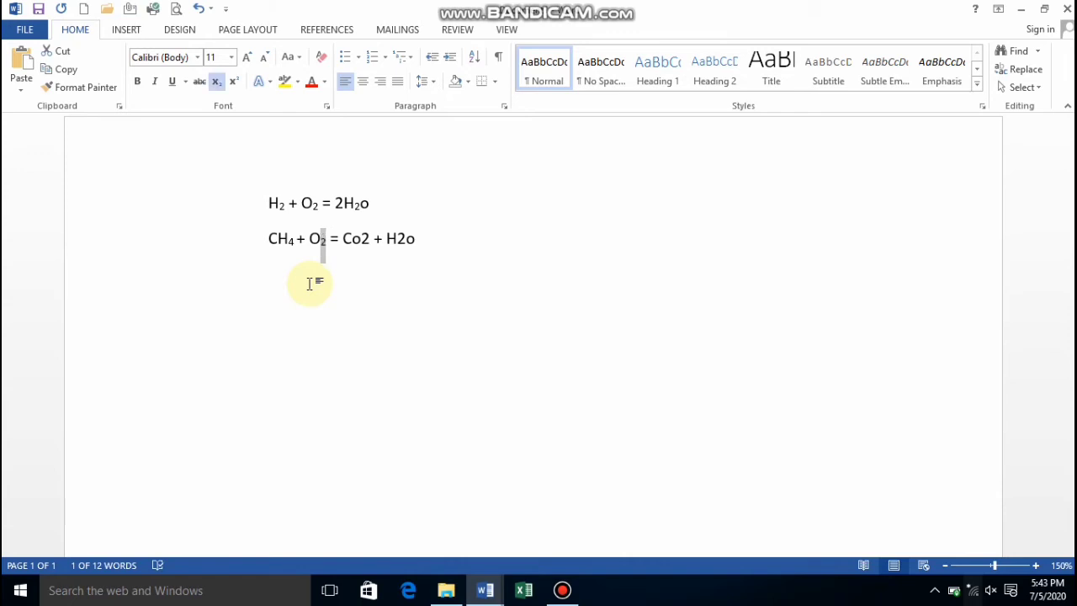
pyautogui.press('Right')
# Step: Subscript the 2 in Co2 and the 2 in H2o on the methane equation
pyautogui.press('Right')
pyautogui.press('Right')
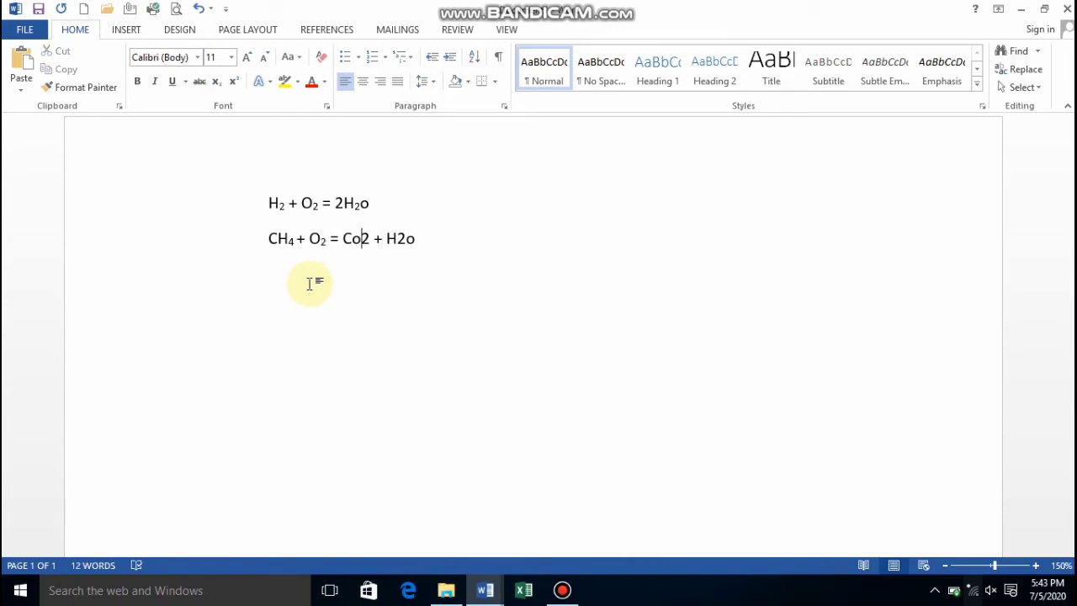
pyautogui.press('Right')
pyautogui.hotkey('shift', 'Left')
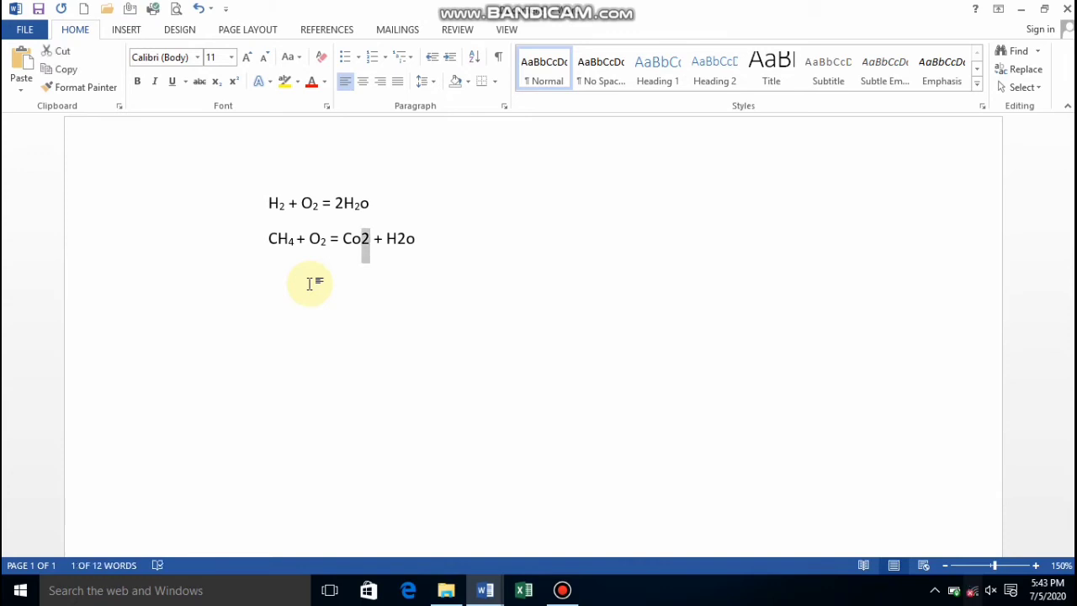
pyautogui.hotkey('ctrl', '=')
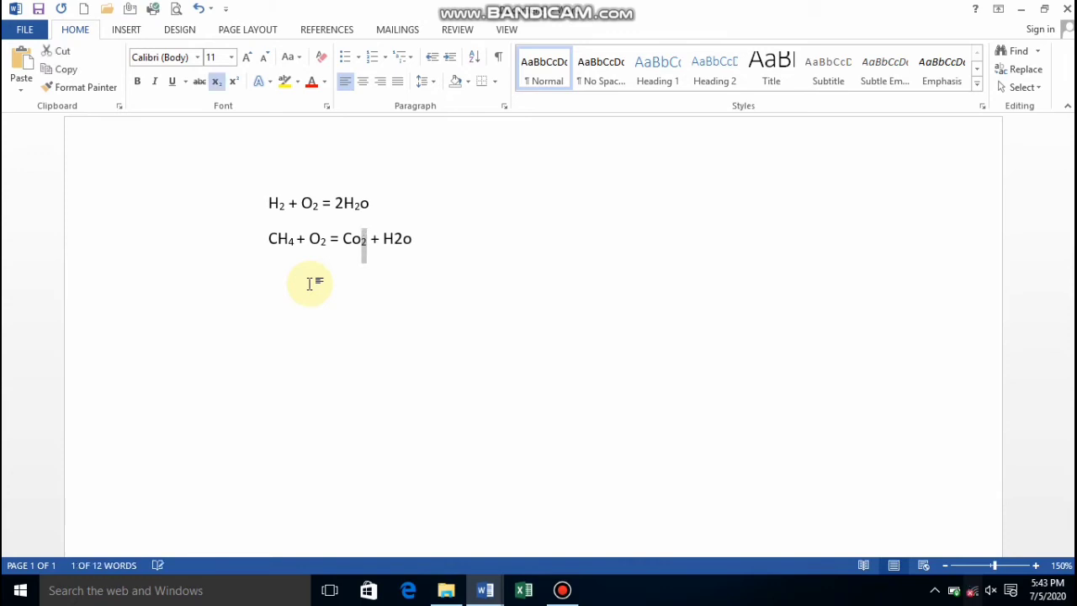
pyautogui.press('Right')
pyautogui.press('Right')
pyautogui.press('Right')
pyautogui.press('Right')
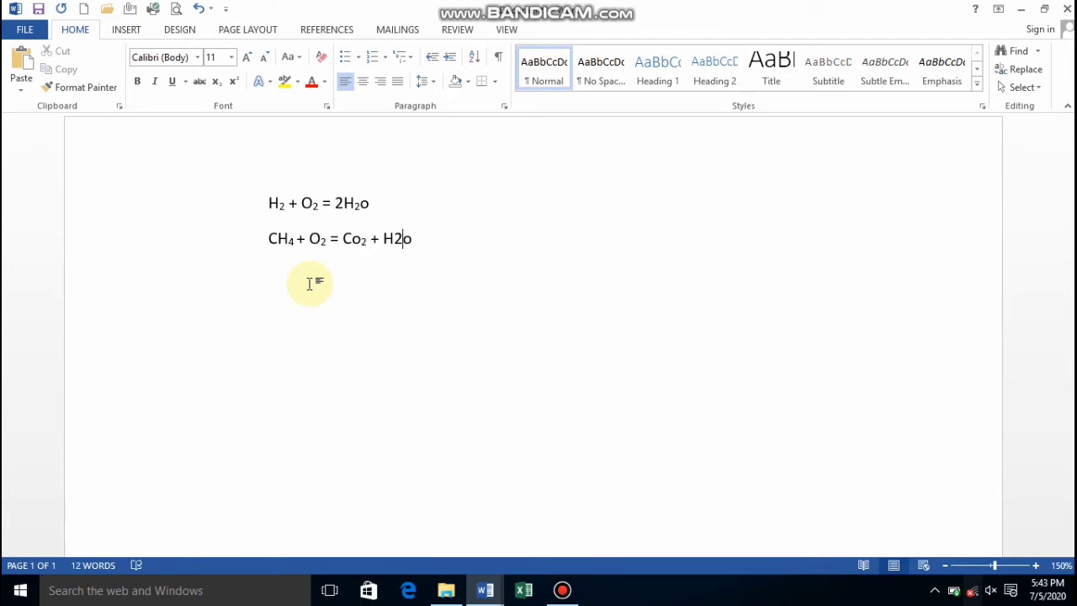
pyautogui.hotkey('shift', 'Left')
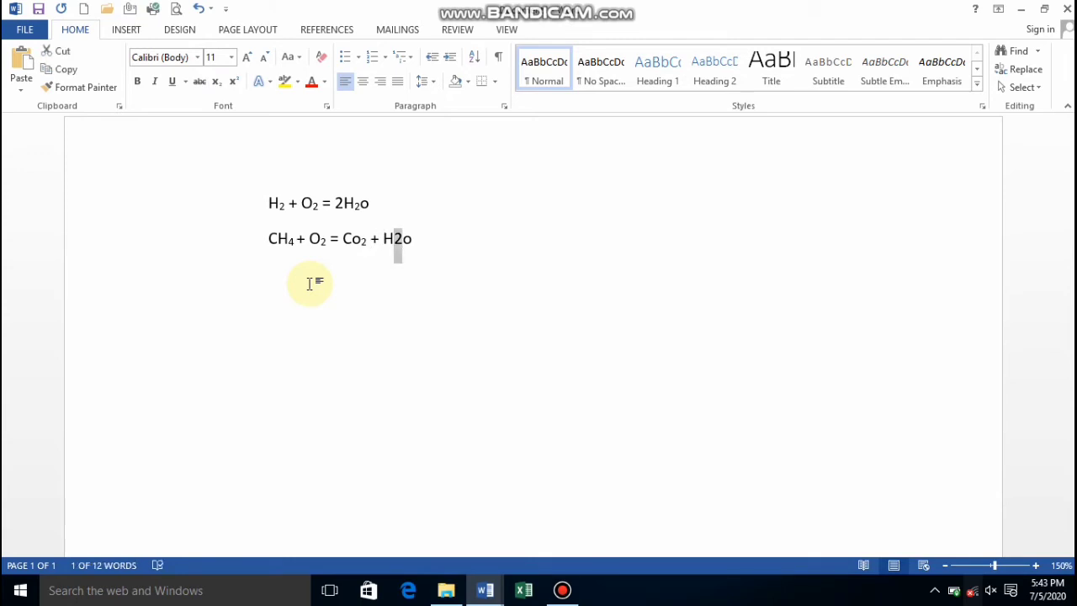
pyautogui.hotkey('ctrl', '=')
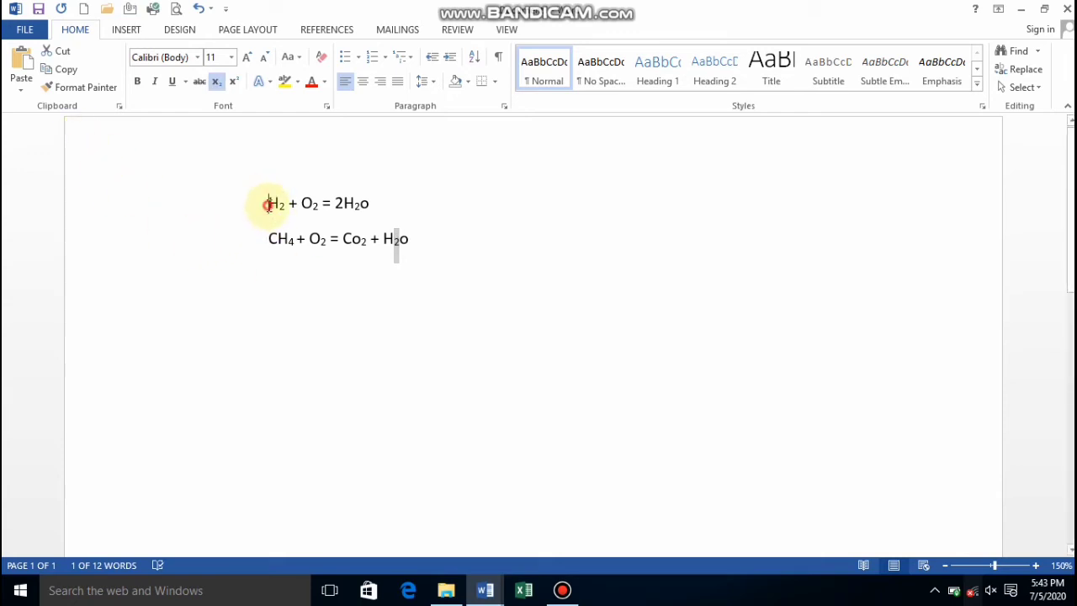
# Step: Select both equation lines to review the subscripts, leaving the cursor after H2o
pyautogui.moveTo(267, 202); pyautogui.dragTo(435, 234)
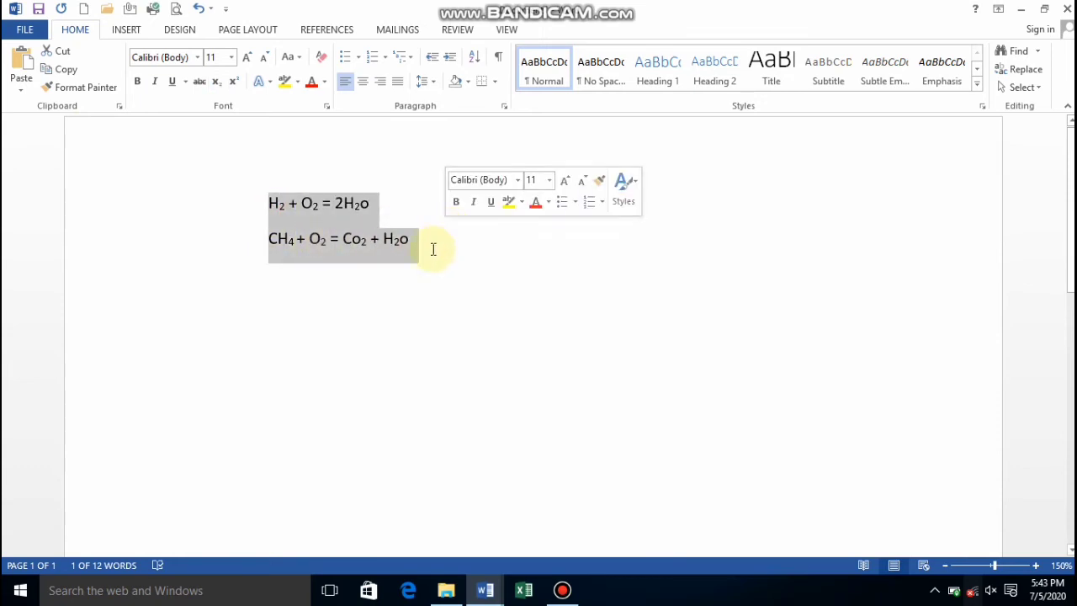
pyautogui.click(373, 300)
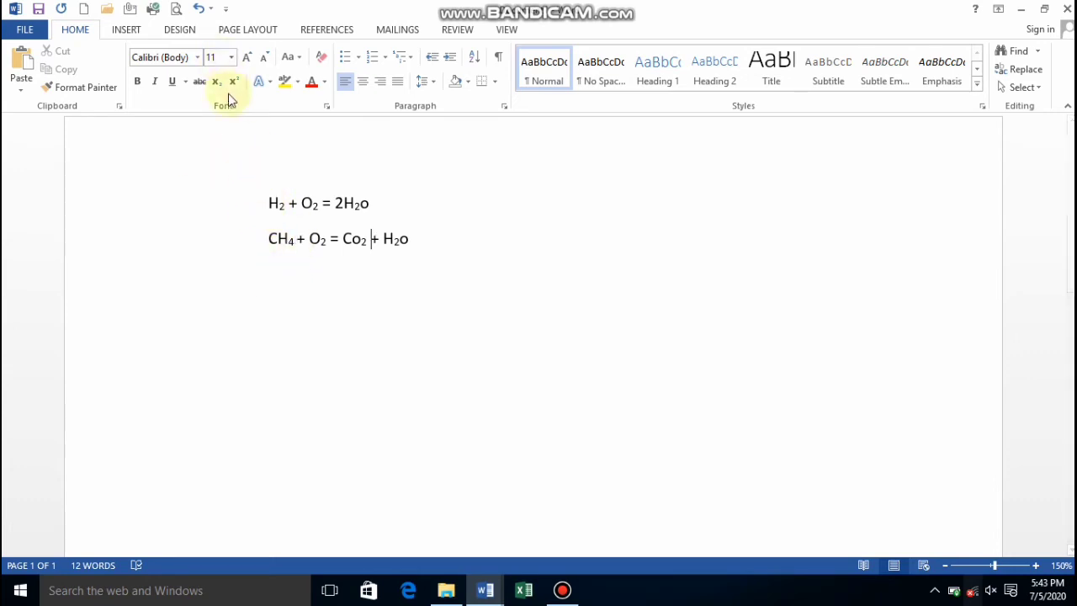
pyautogui.click(267, 204)
pyautogui.moveTo(268, 204); pyautogui.dragTo(453, 274)
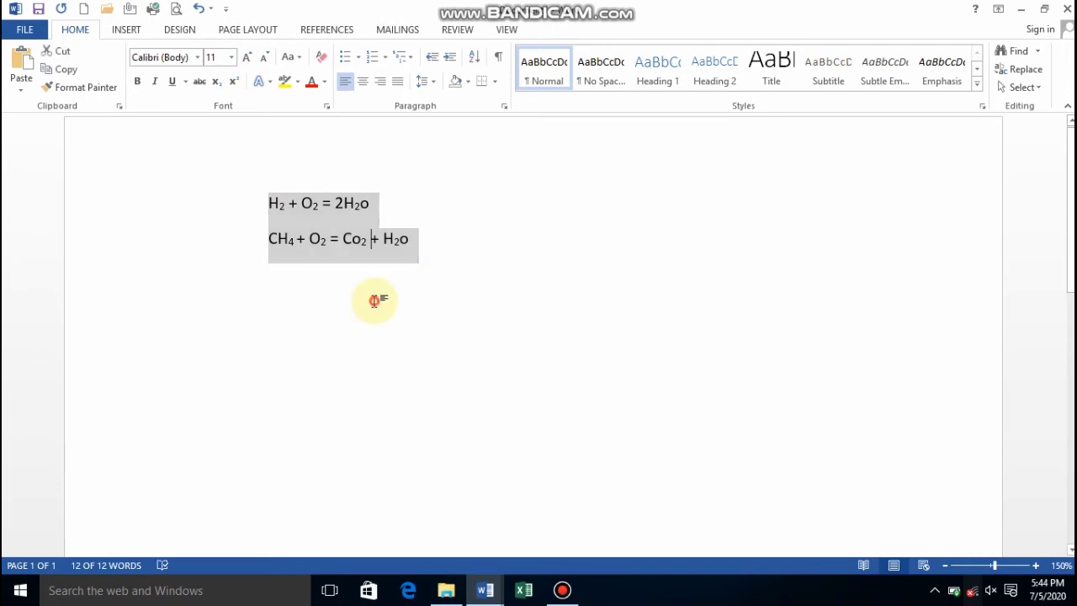
pyautogui.click(372, 293)
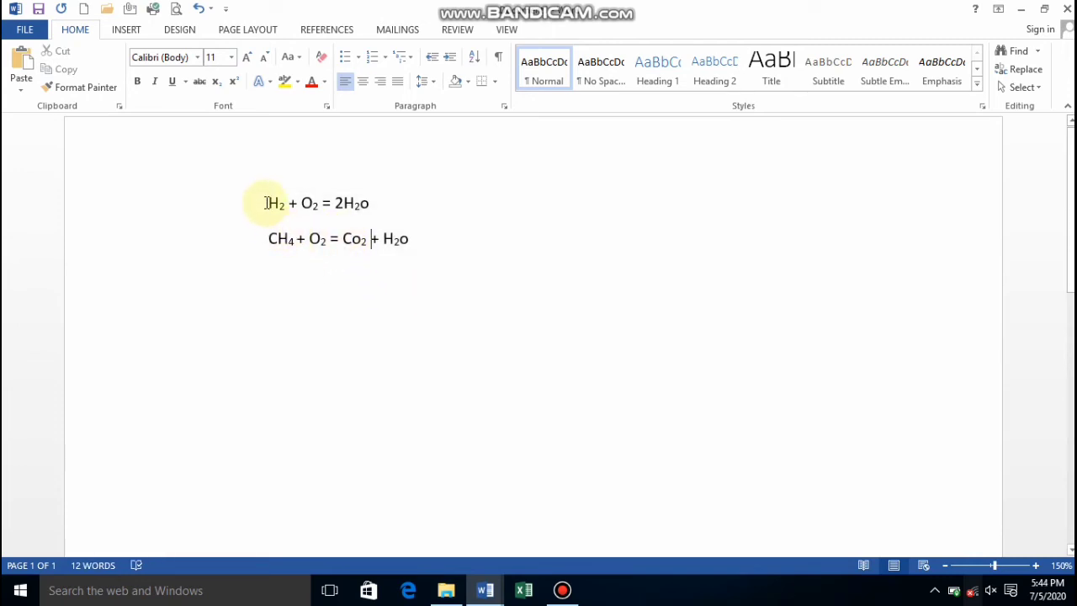
pyautogui.moveTo(265, 202); pyautogui.dragTo(418, 291)
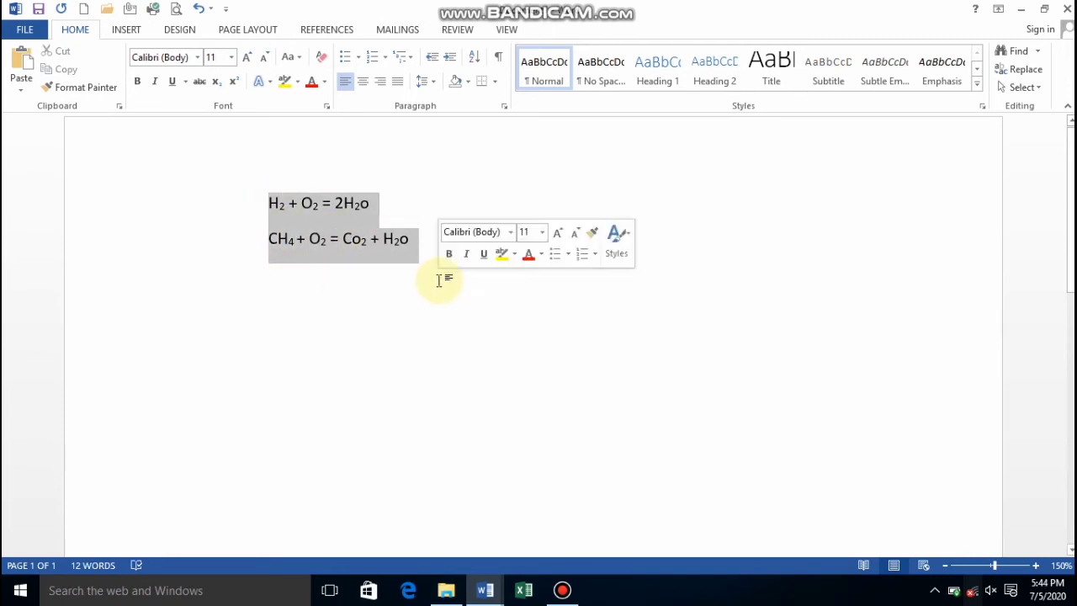
pyautogui.click(279, 340)
pyautogui.click(419, 242)
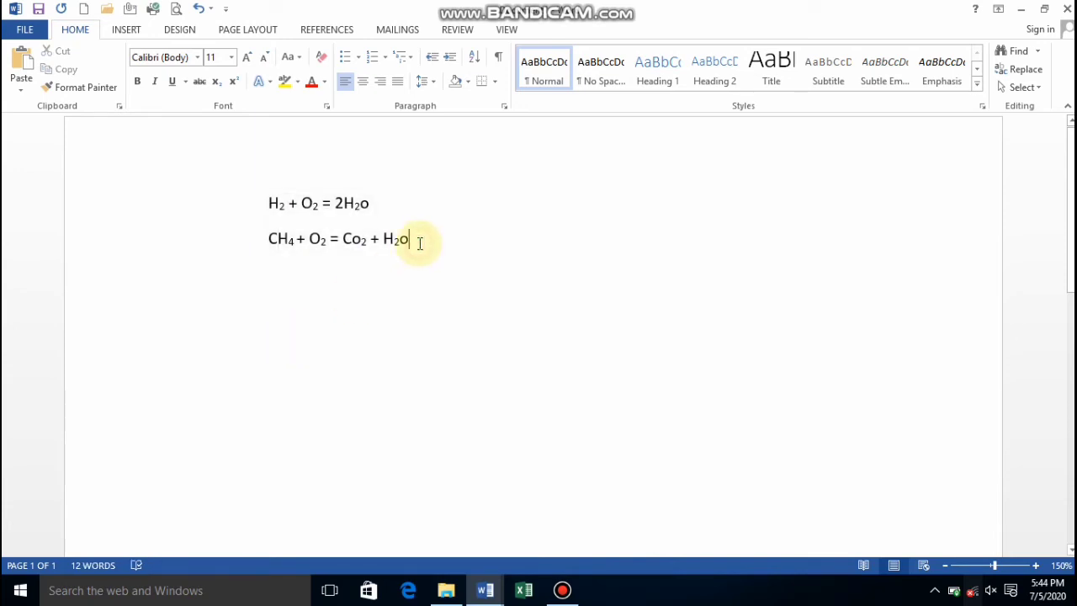
# Step: Add a new line reading (5)2 below the equations and select its final 2
pyautogui.press('Return')
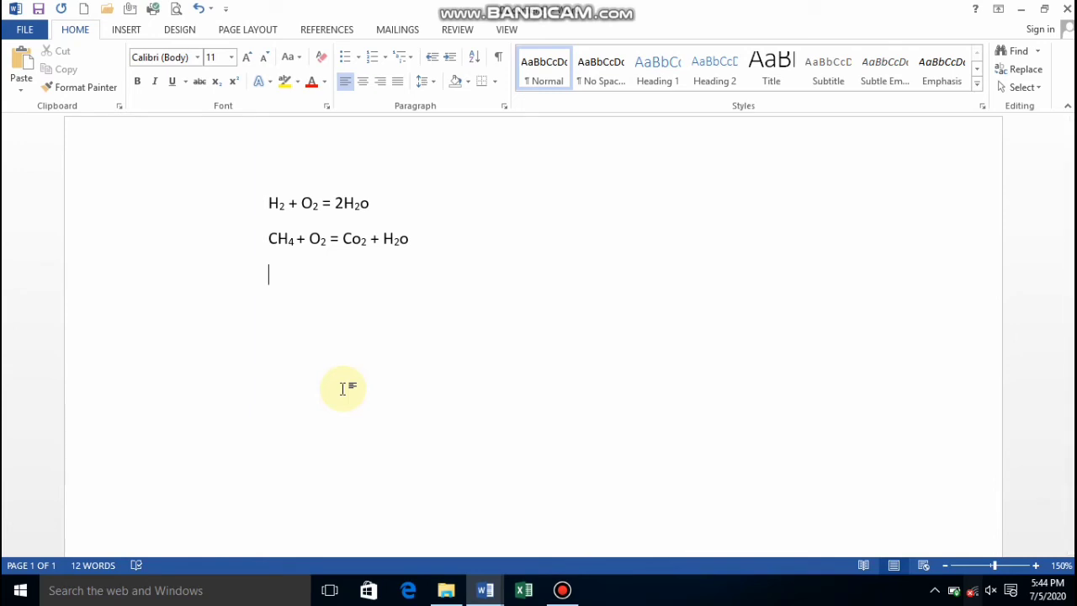
pyautogui.write('(')
pyautogui.write('5')
pyautogui.write(')')
pyautogui.write('2')
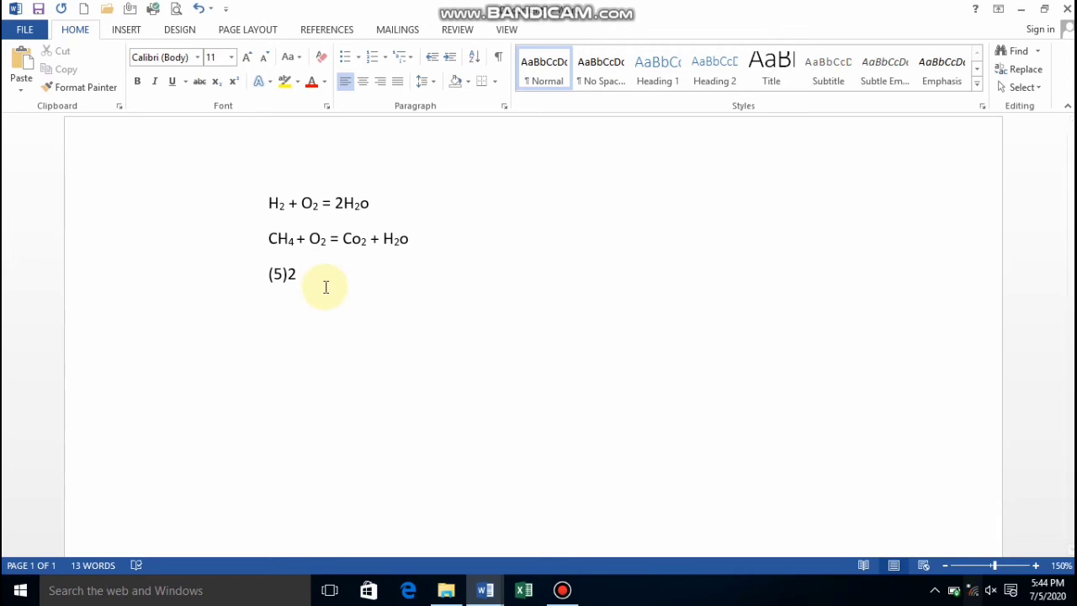
pyautogui.hotkey('shift', 'Left')
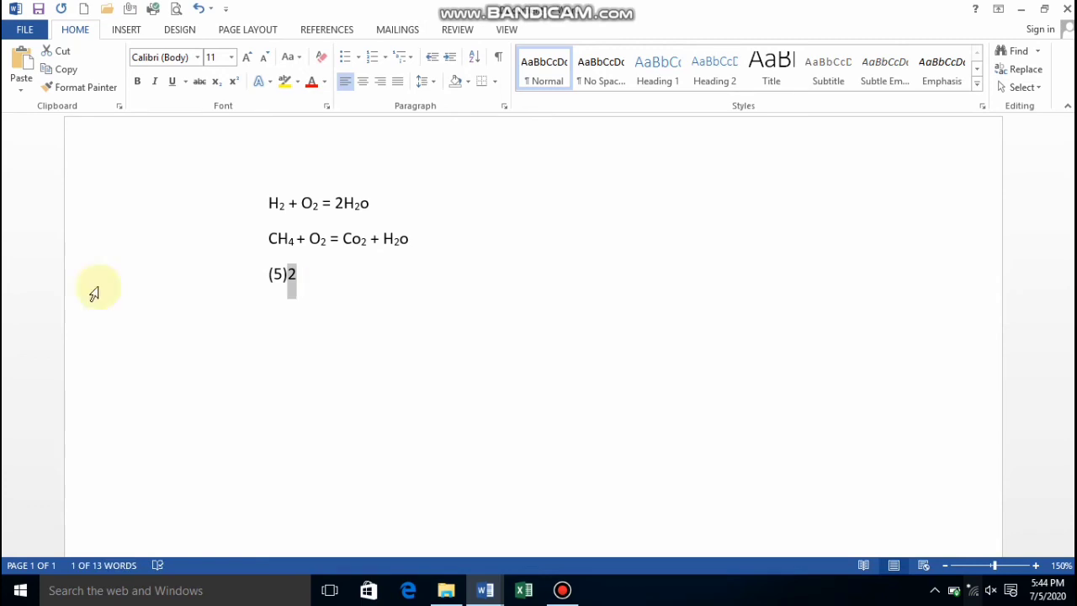
# Step: Superscript the 2 after (5), toggling it off and on with Ctrl+Shift+= to confirm (5)²
pyautogui.click(233, 82)
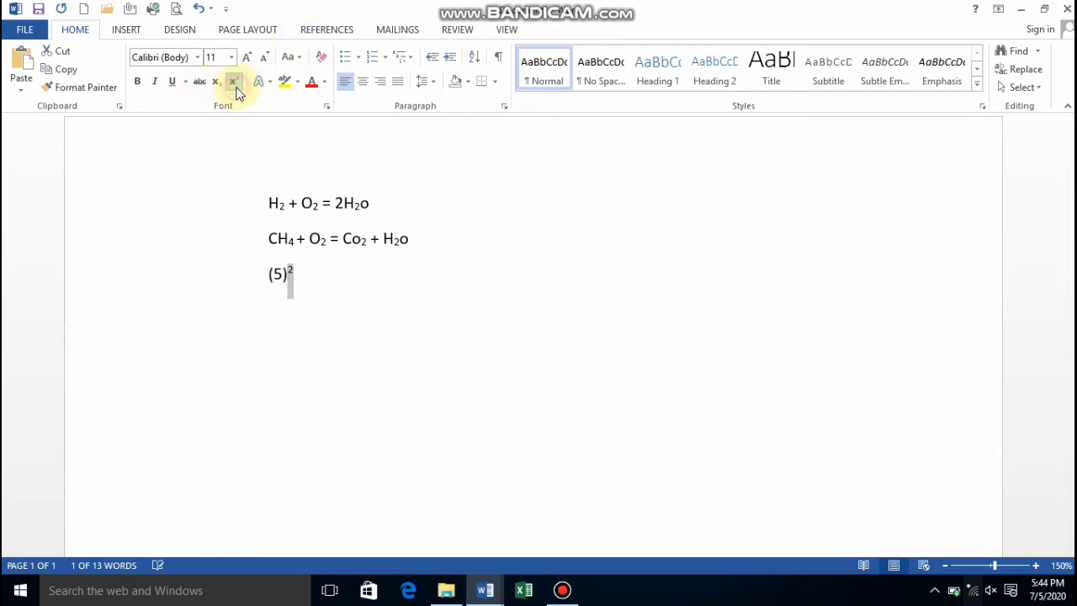
pyautogui.click(318, 288)
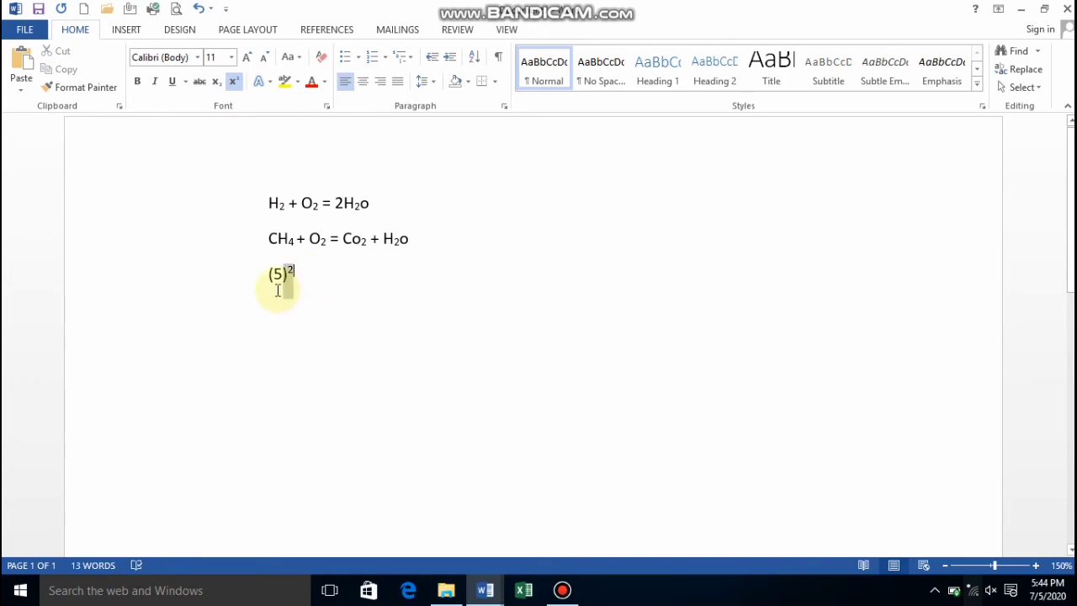
pyautogui.moveTo(277, 289); pyautogui.dragTo(250, 303)
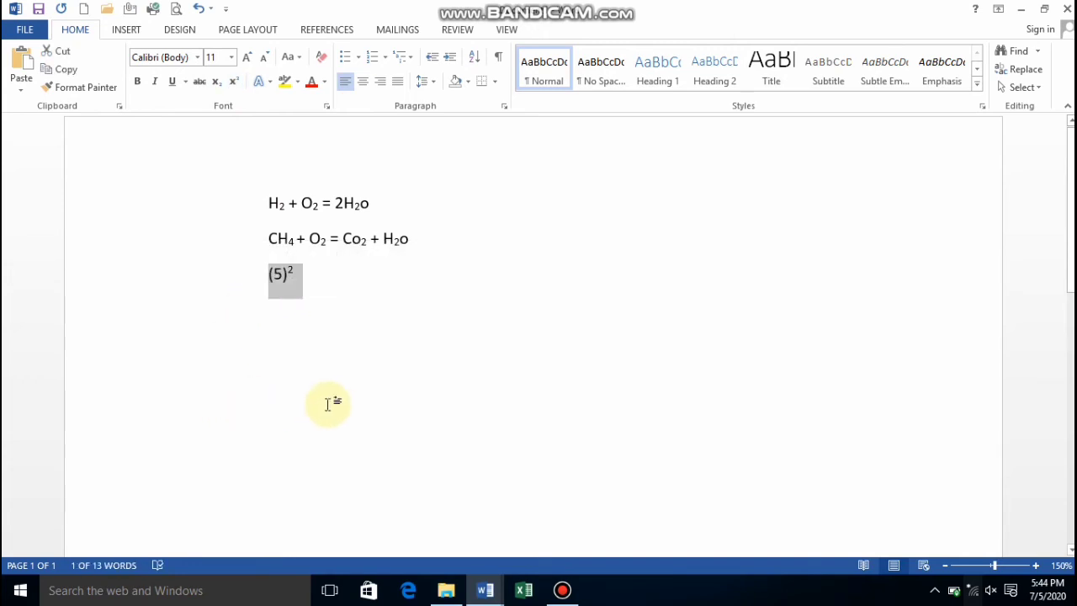
pyautogui.hotkey('ctrl', 'z')
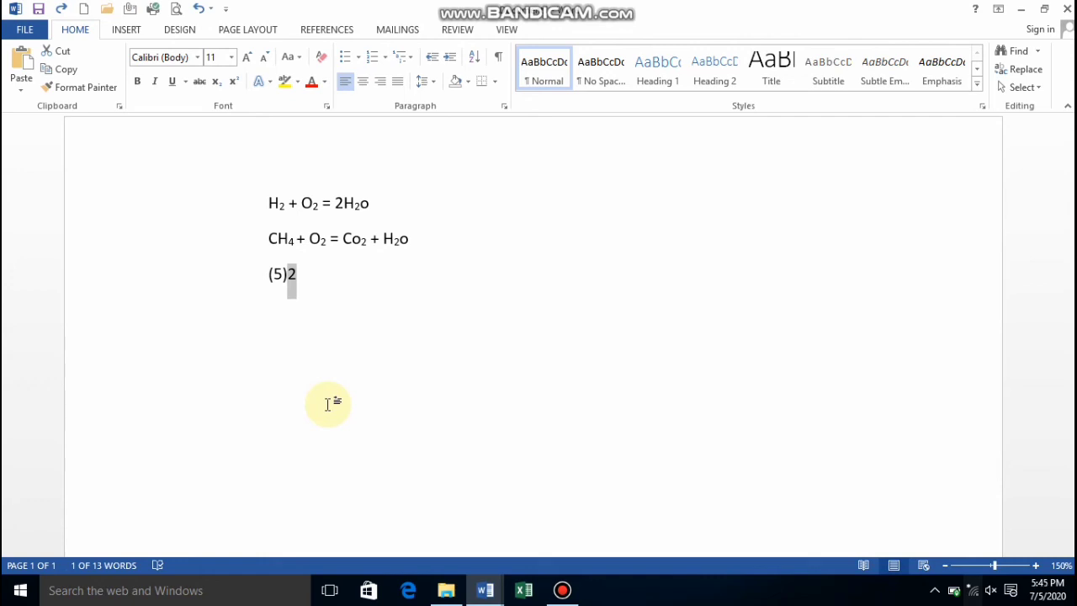
pyautogui.hotkey('ctrl', 'shift', '+')
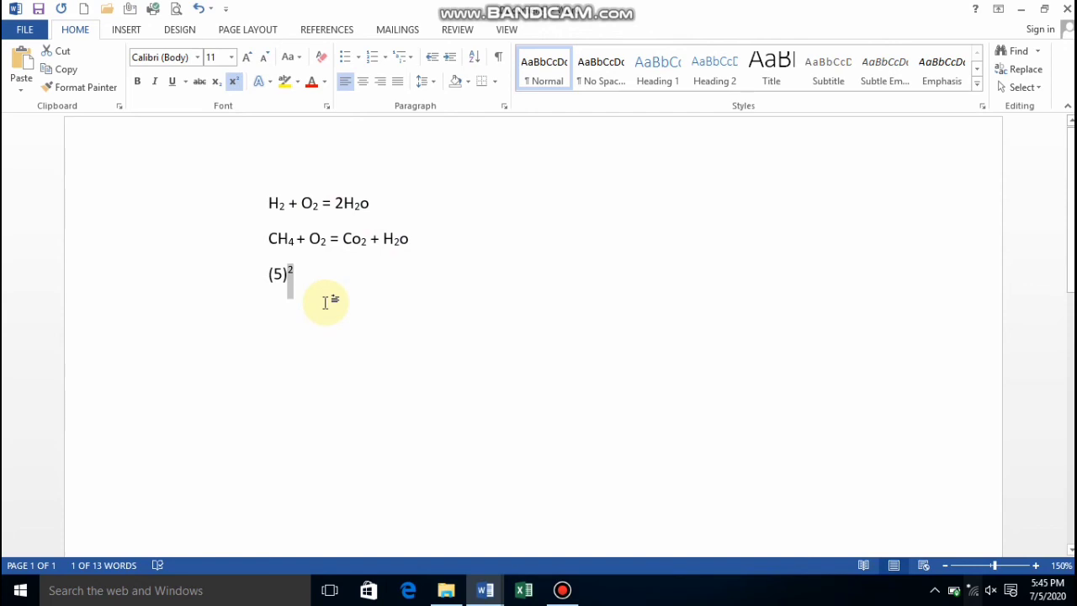
pyautogui.hotkey('ctrl', 'shift', '=')
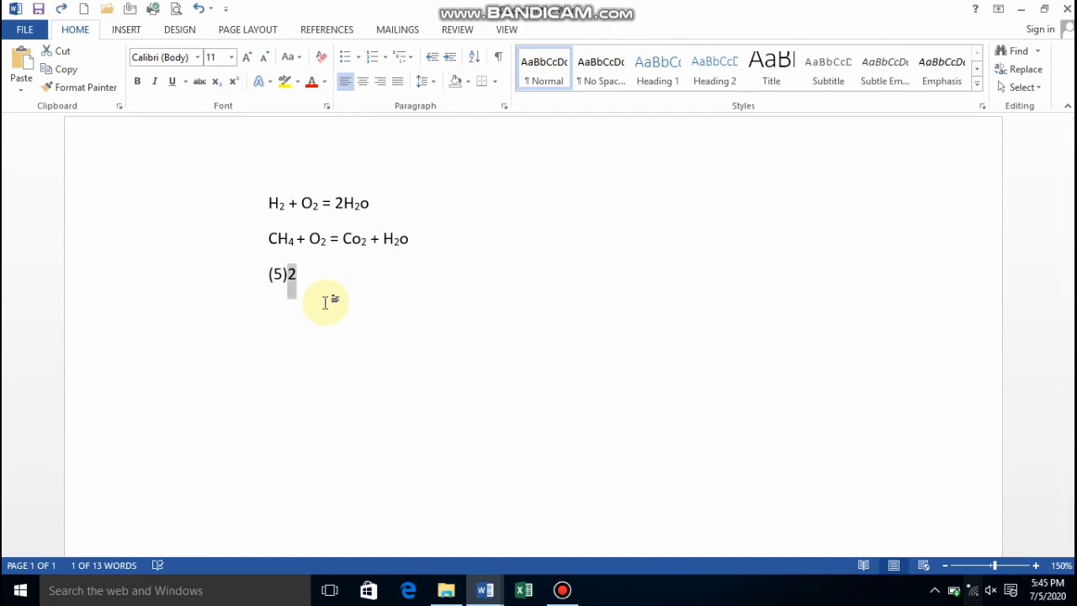
pyautogui.hotkey('ctrl', 'shift', '=')
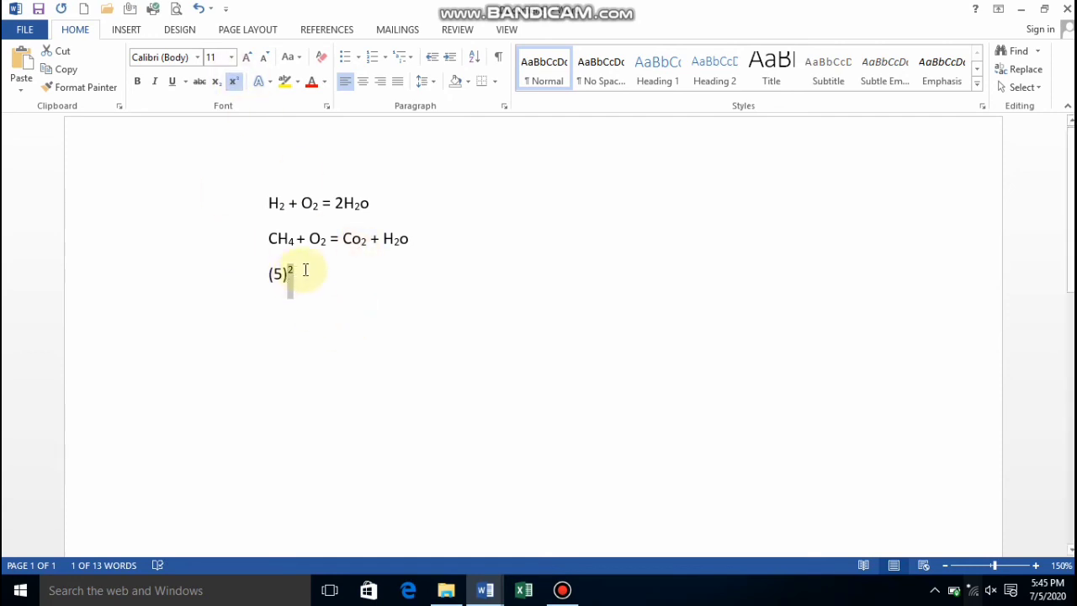
pyautogui.moveTo(303, 270); pyautogui.dragTo(244, 279)
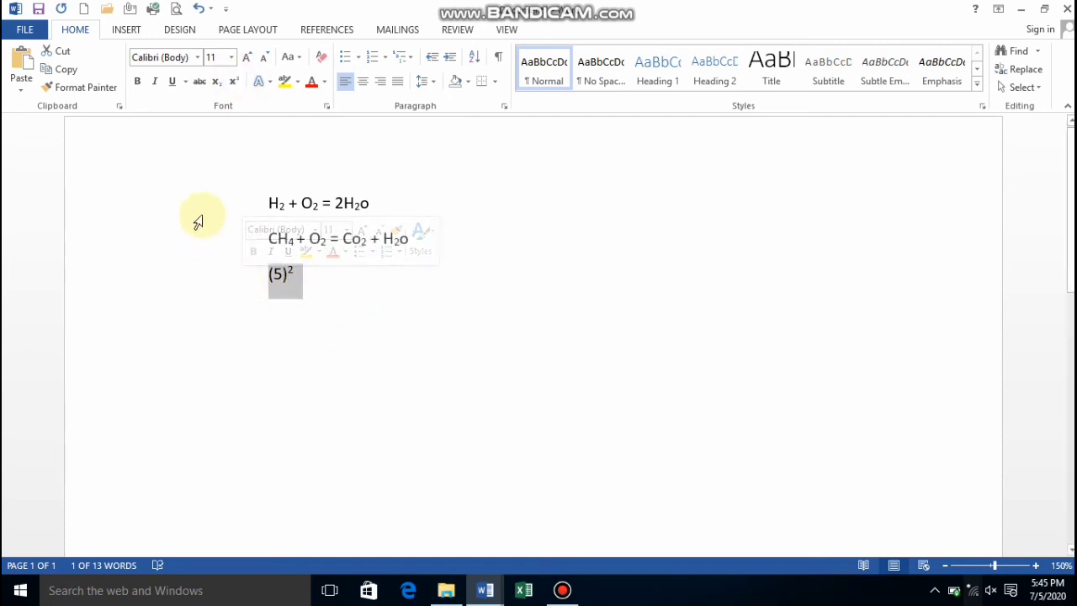
pyautogui.click(263, 198)
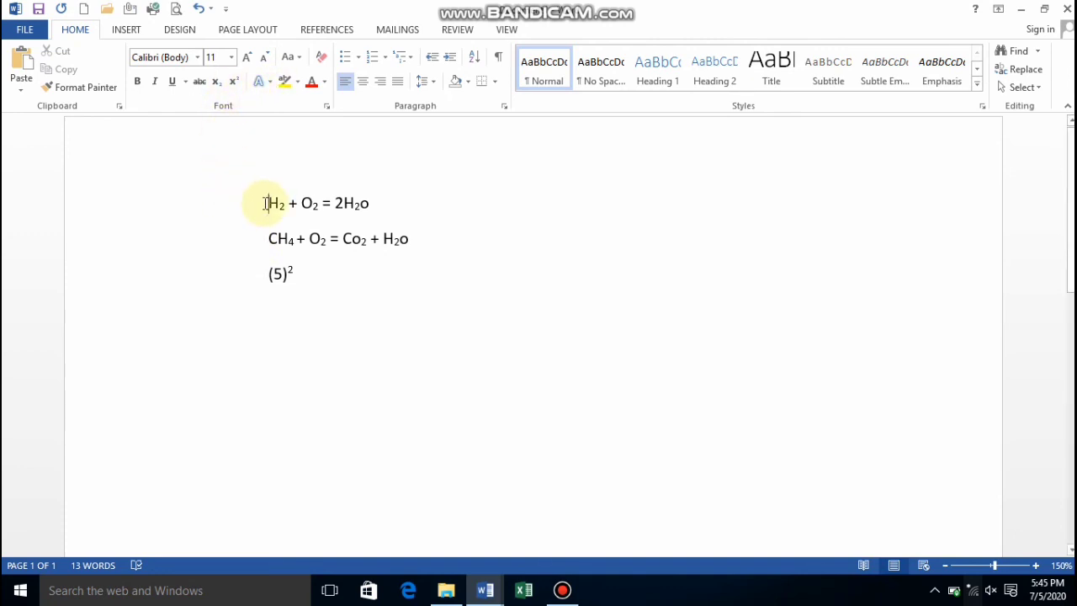
pyautogui.moveTo(265, 203); pyautogui.dragTo(449, 257)
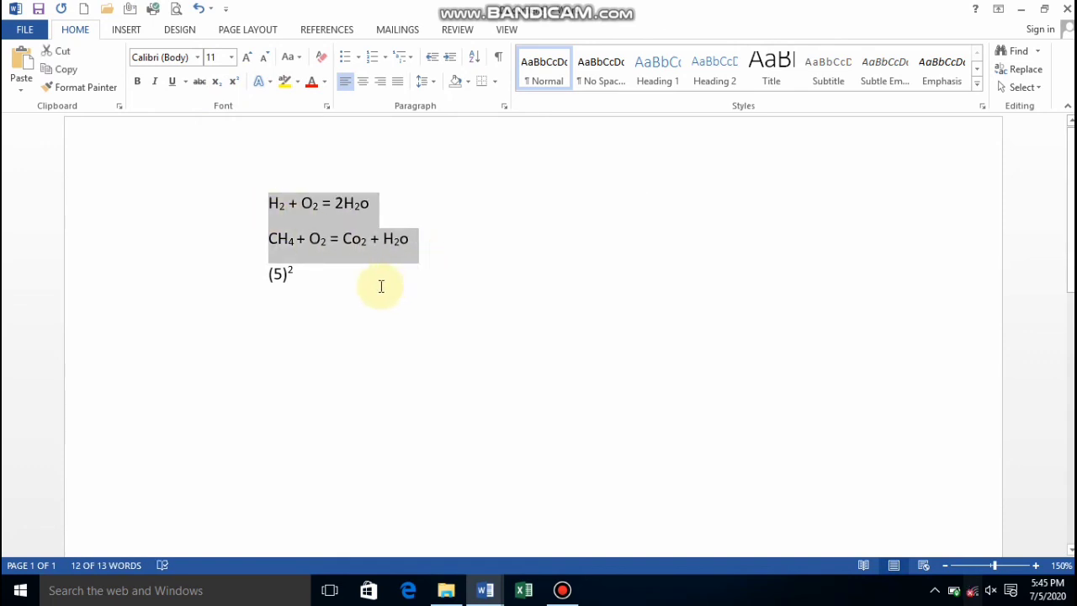
pyautogui.click(320, 241)
pyautogui.click(303, 267)
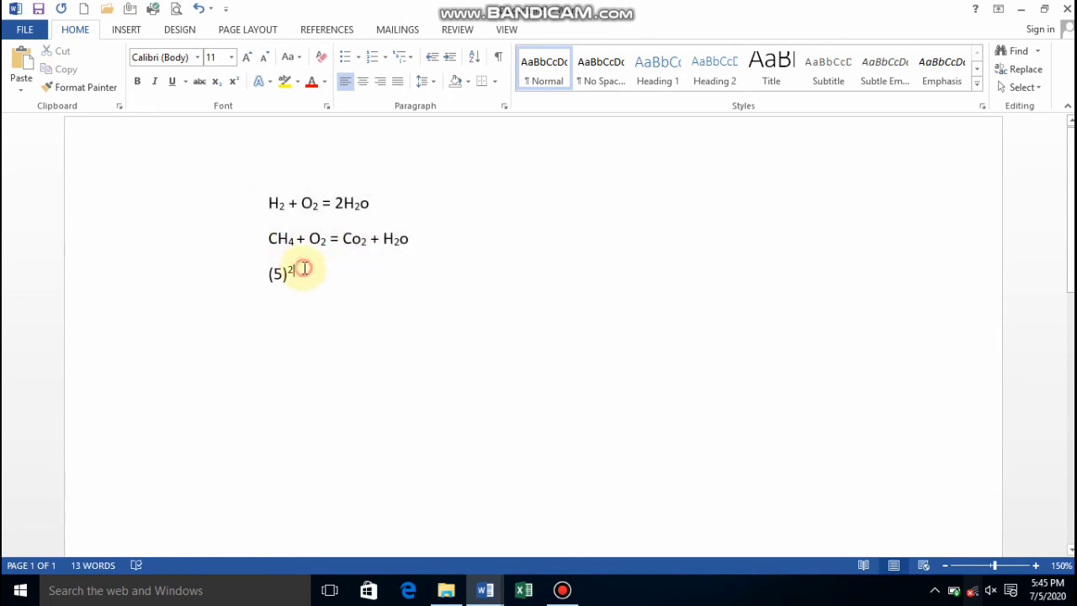
pyautogui.moveTo(303, 267); pyautogui.dragTo(267, 282)
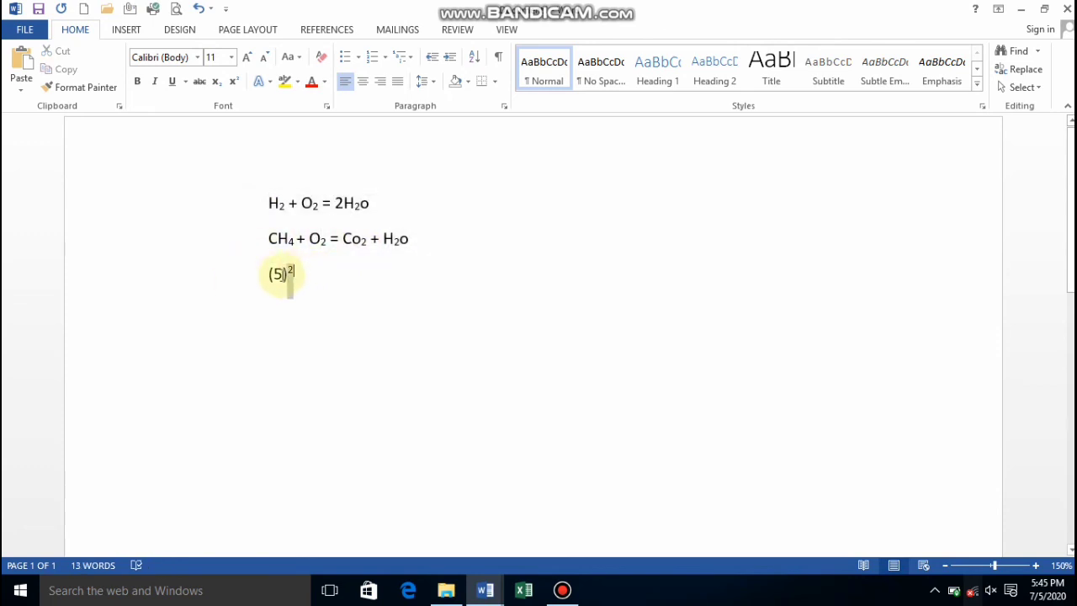
pyautogui.rightClick(218, 288)
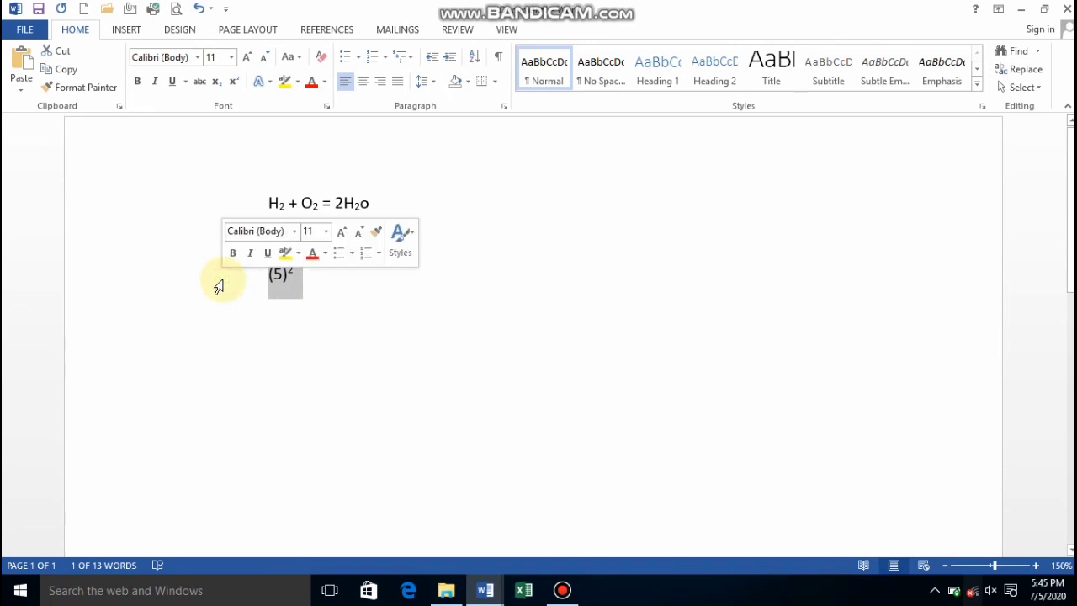